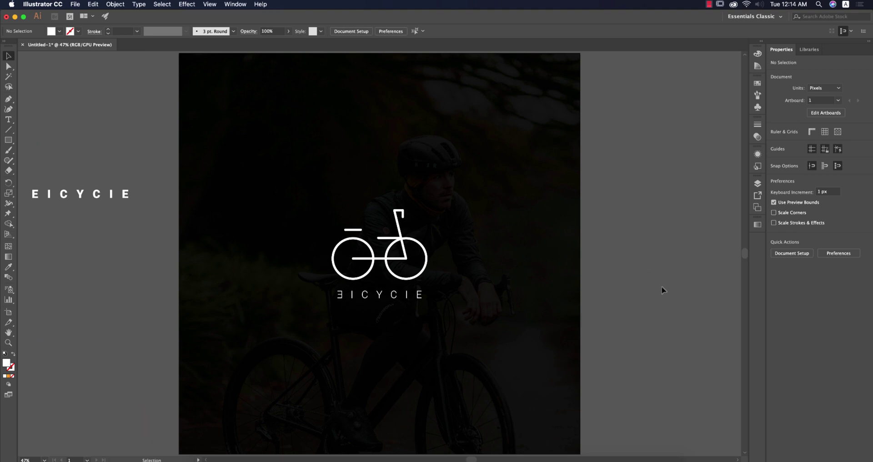
Step: Create a new 2000 × 2000 px RGB document with raster effects kept at Medium (150 ppi)
left_click(75, 4)
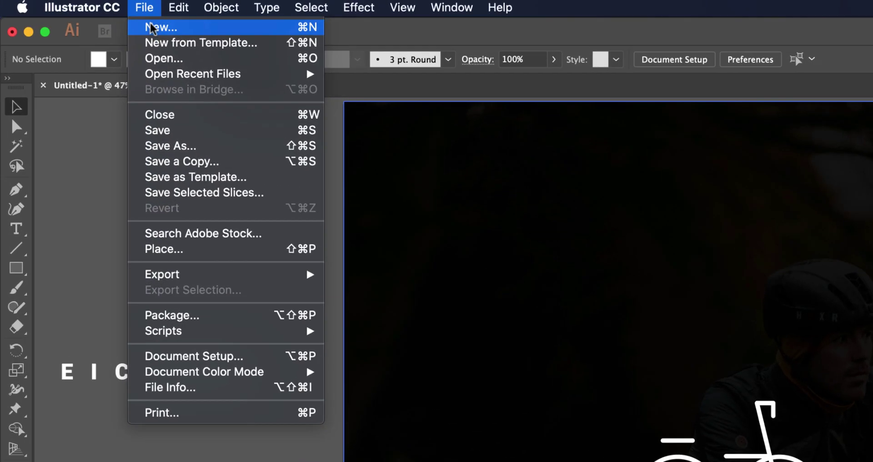
left_click(79, 14)
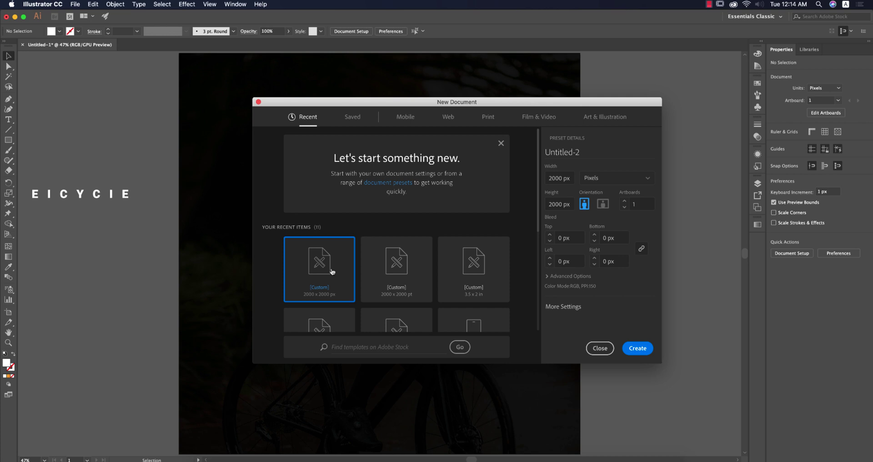
left_click(548, 277)
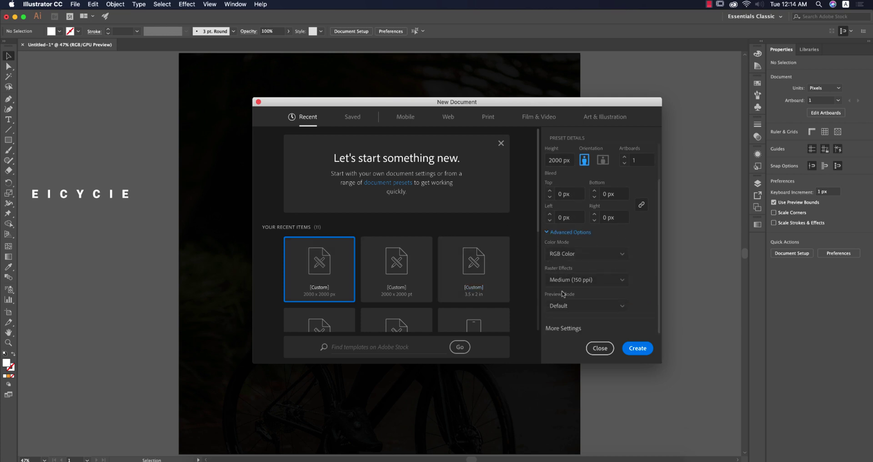
left_click(566, 284)
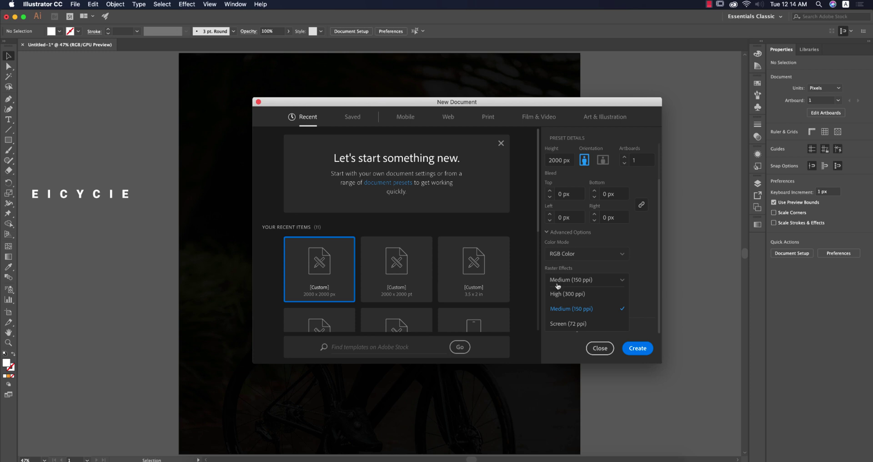
left_click(562, 309)
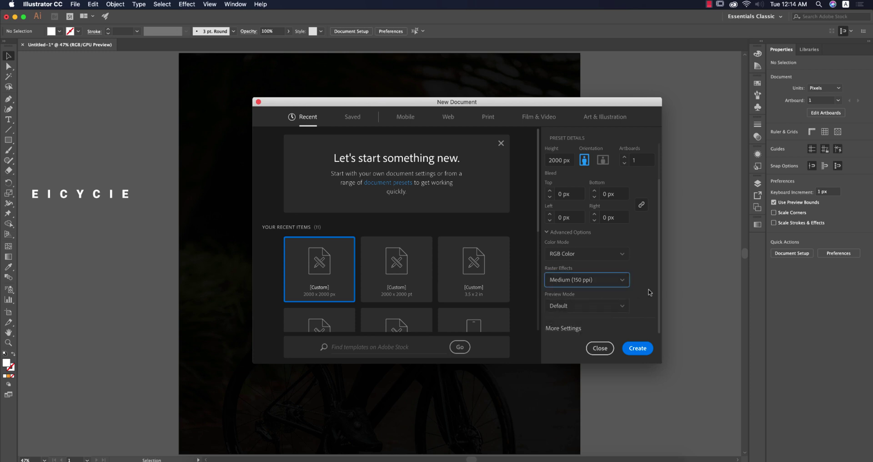
left_click(637, 349)
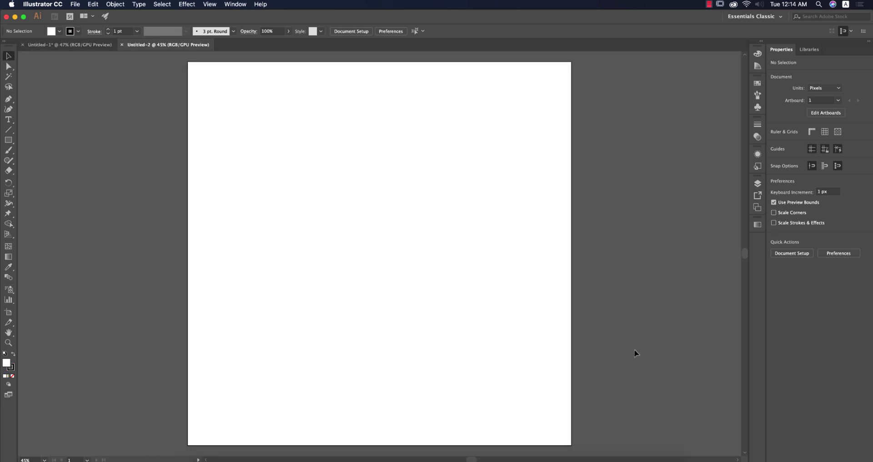
Step: Draw a circle with the Ellipse tool, with no fill and a 40 pt black stroke
left_click(8, 140)
left_click(114, 320)
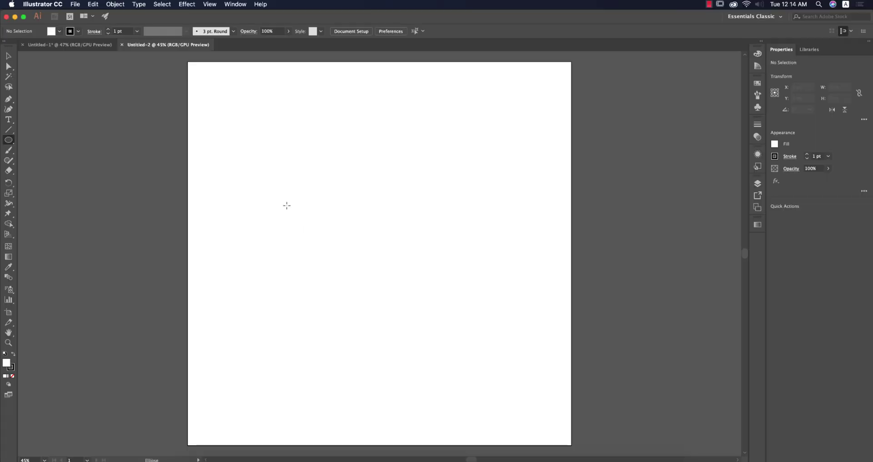
left_click_drag(286, 206, 350, 281)
left_click(59, 31)
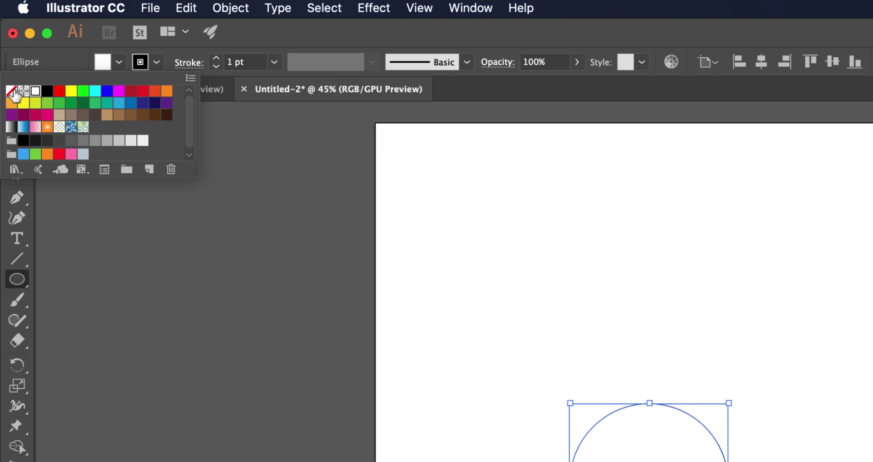
left_click(11, 91)
left_click(273, 64)
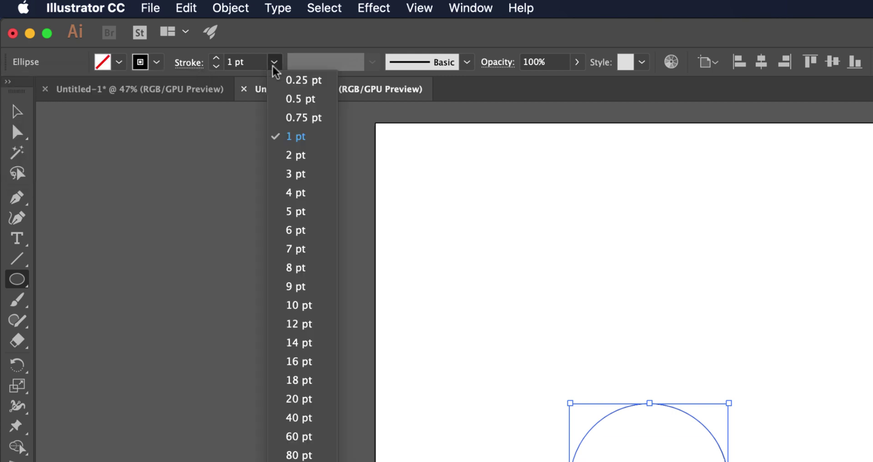
left_click(307, 415)
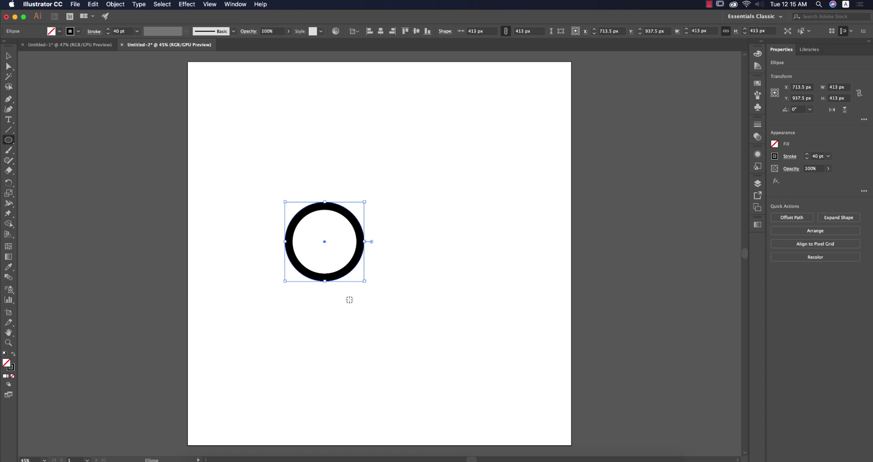
Step: Alt-drag a copy of the circle to the right as the second wheel
left_click_drag(325, 243, 427, 241)
left_click(503, 271)
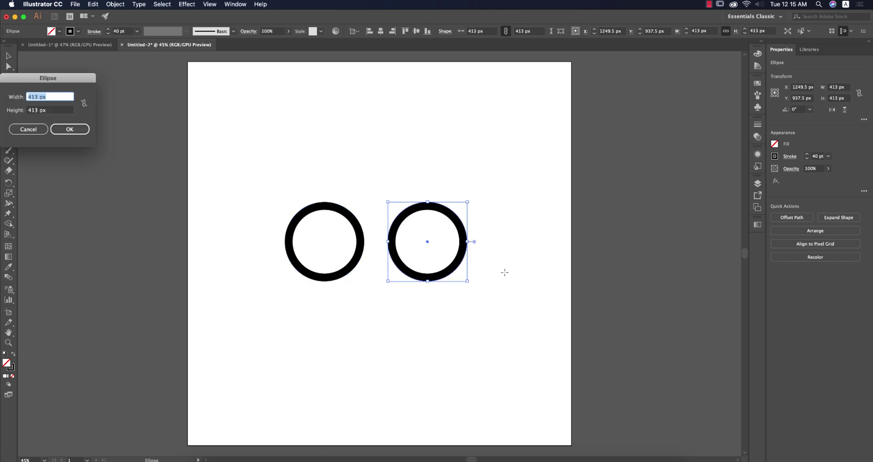
key("Escape")
Step: Draw the frame path from the left wheel centre to the right, up to a hooked top bar
key("p")
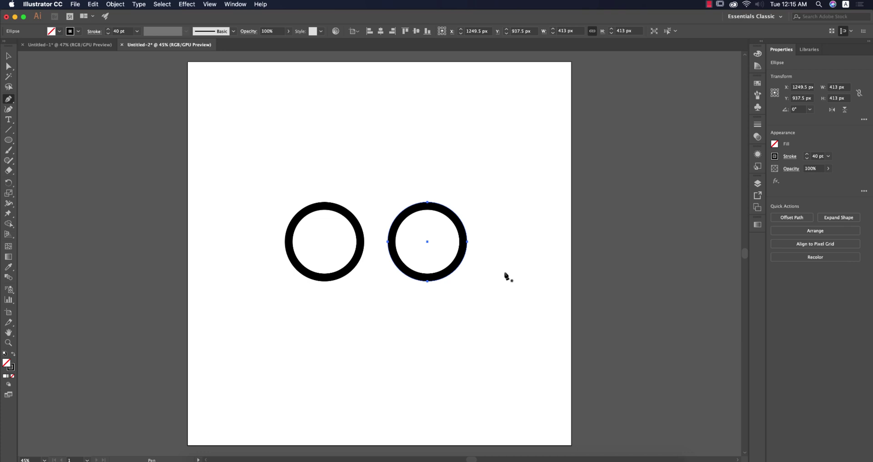
left_click(325, 242)
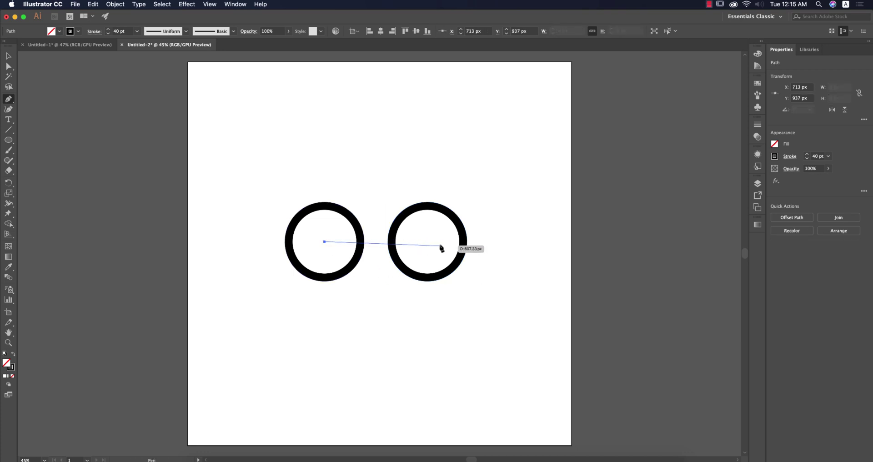
left_click(427, 241)
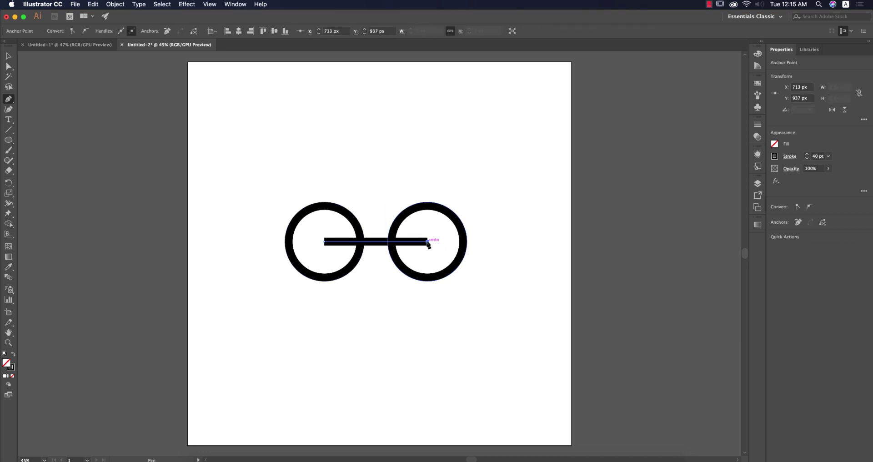
left_click(394, 155)
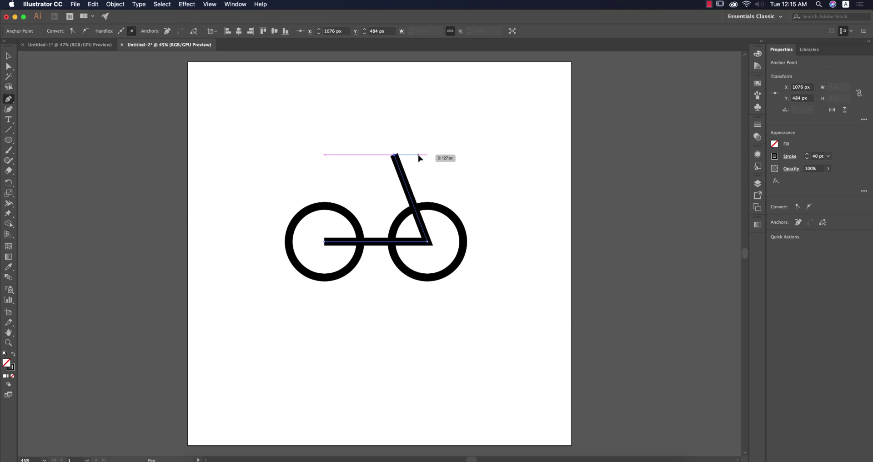
left_click(418, 155)
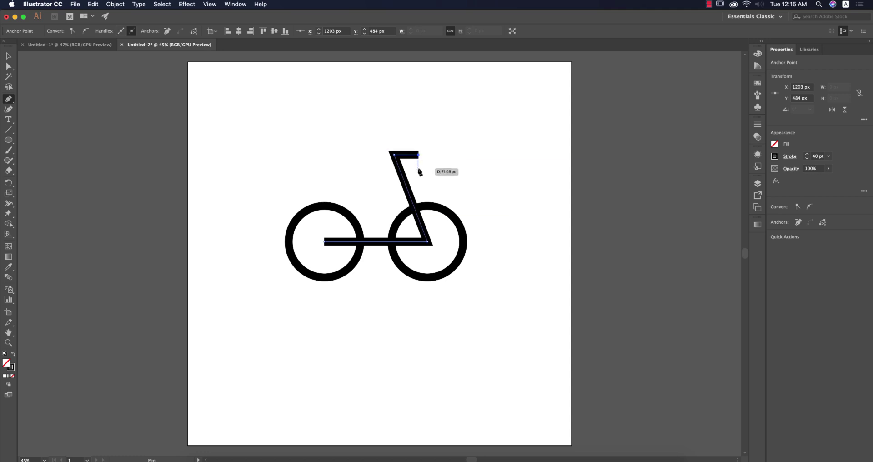
left_click(418, 167)
key("Escape")
key("v")
left_click(300, 182)
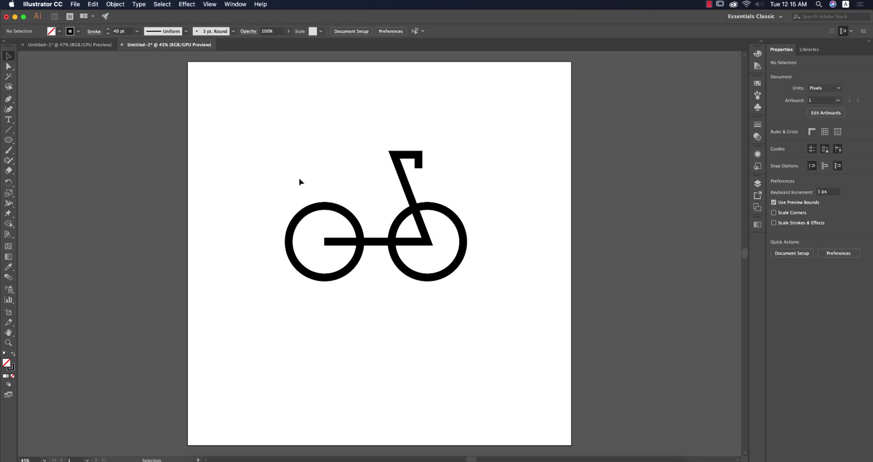
Step: Draw a short horizontal bar crossing the slanted frame line
key("p")
scroll(379, 252, "down", 1)
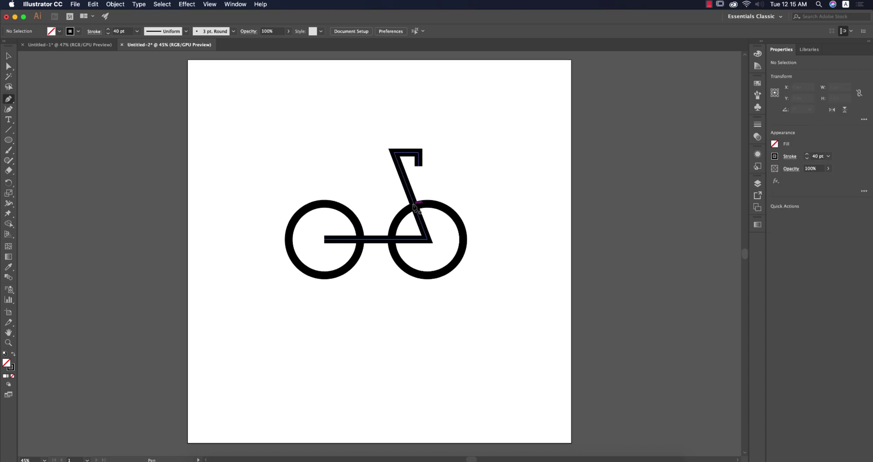
left_click(414, 206)
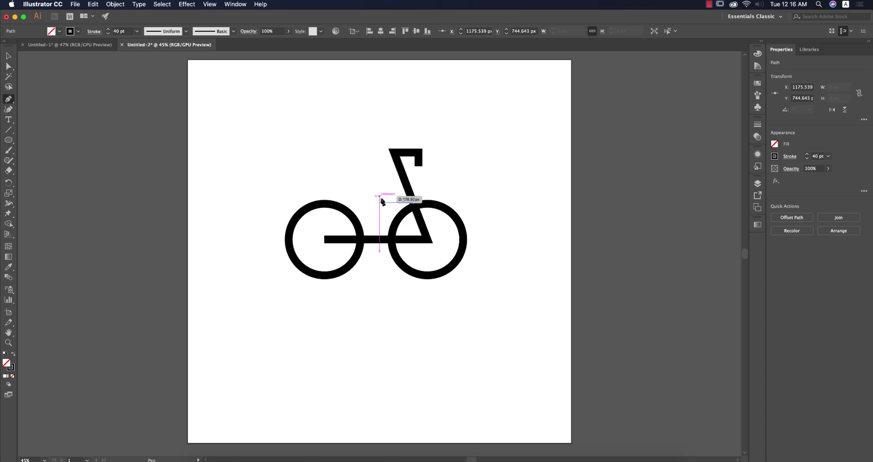
left_click(380, 203)
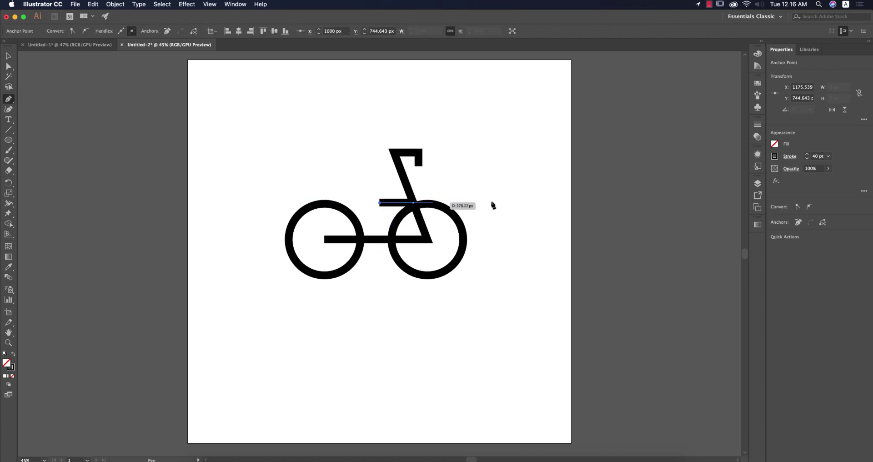
key("v")
left_click(522, 201)
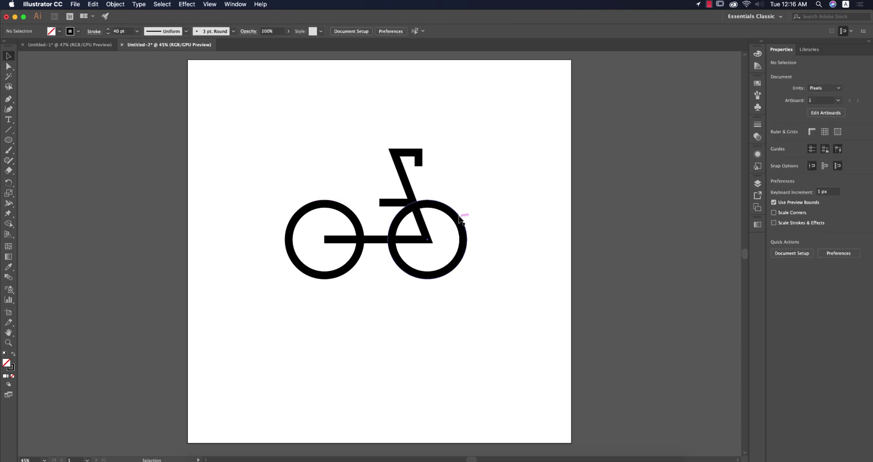
Step: Draw a short seat bar above the left wheel
key("p")
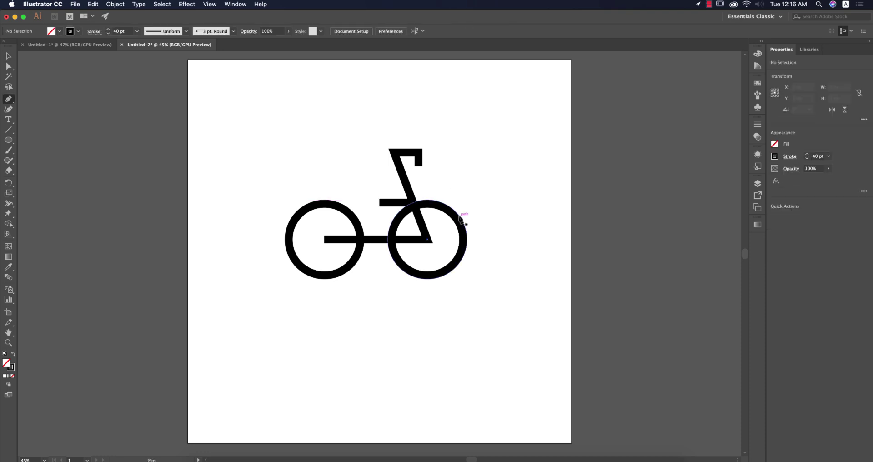
left_click(304, 185)
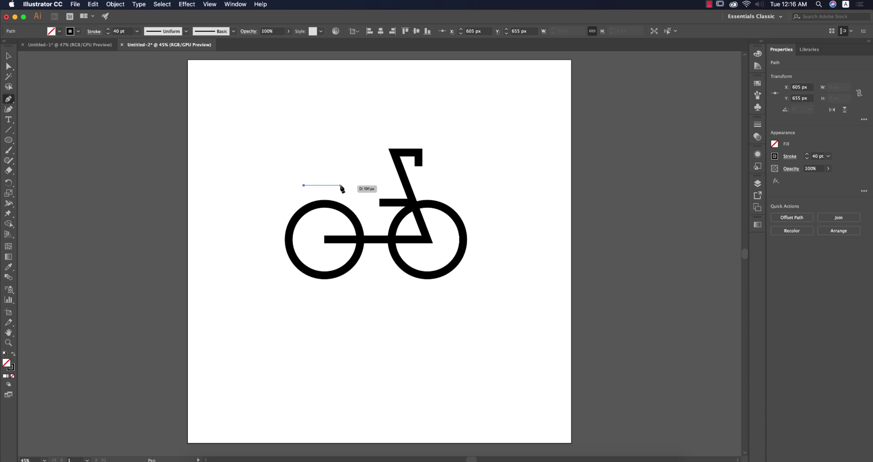
left_click(342, 185)
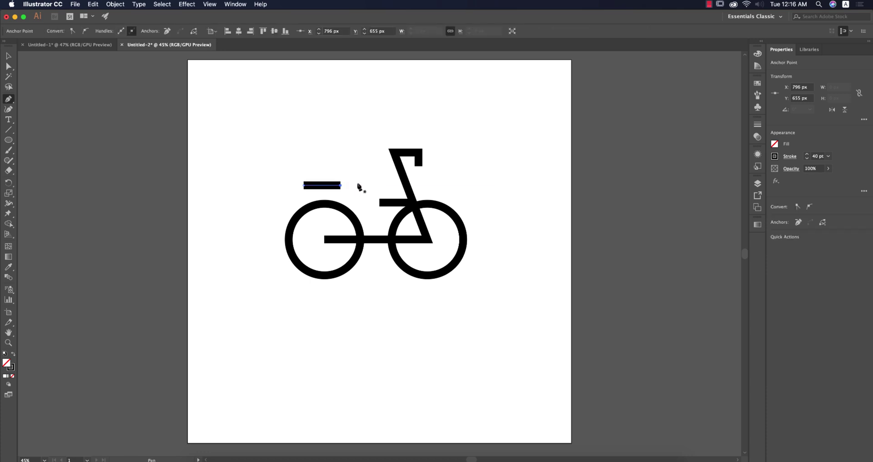
key("v")
left_click(498, 195)
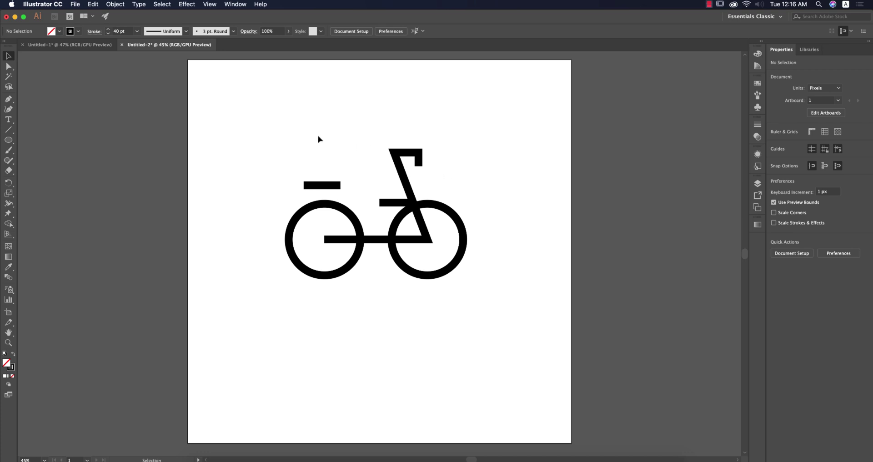
Step: Give the frame, bars and seat Round Cap and Round Join in the Stroke panel
left_click_drag(310, 137, 470, 199)
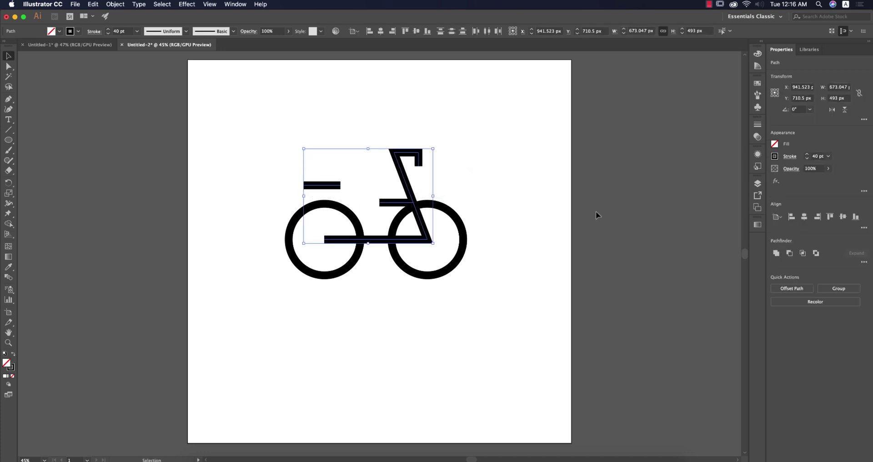
left_click(758, 124)
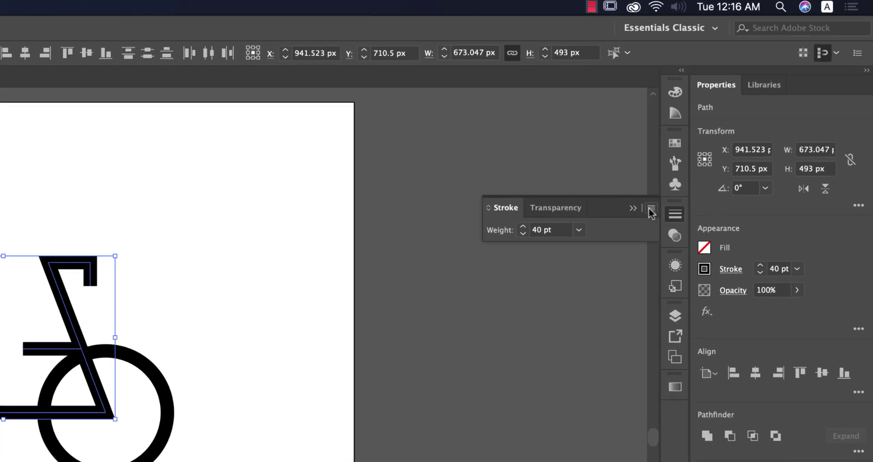
left_click(651, 209)
left_click(703, 207)
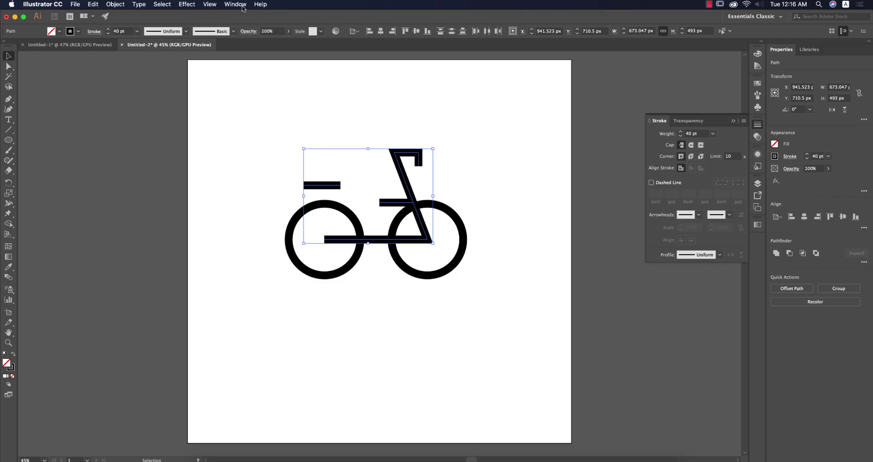
left_click(236, 4)
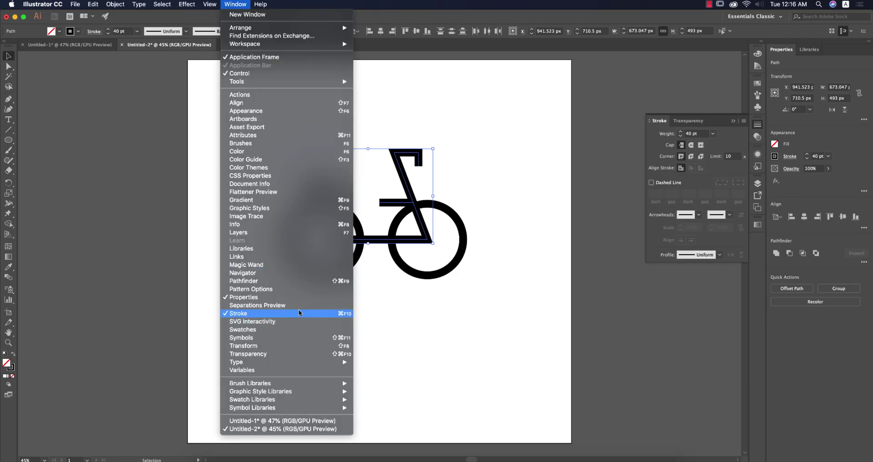
left_click(763, 130)
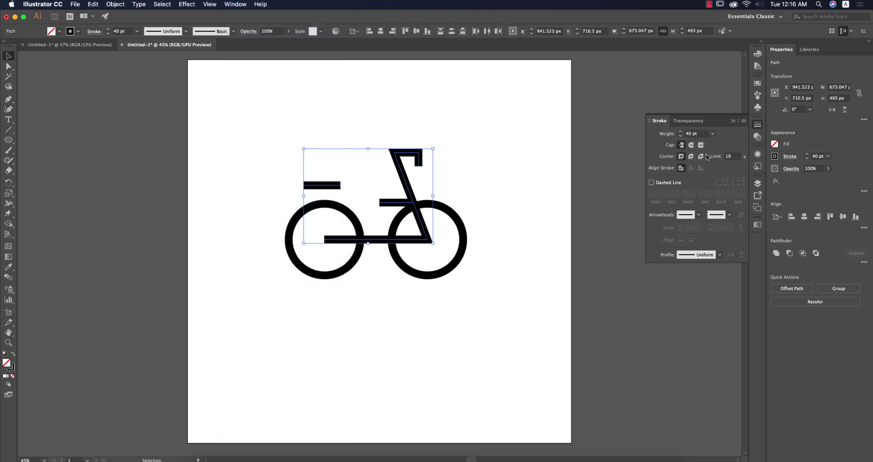
left_click(691, 144)
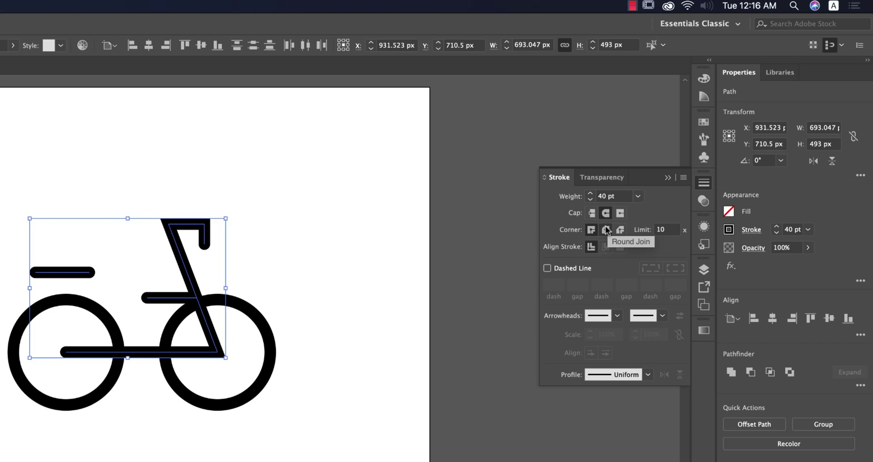
left_click(606, 230)
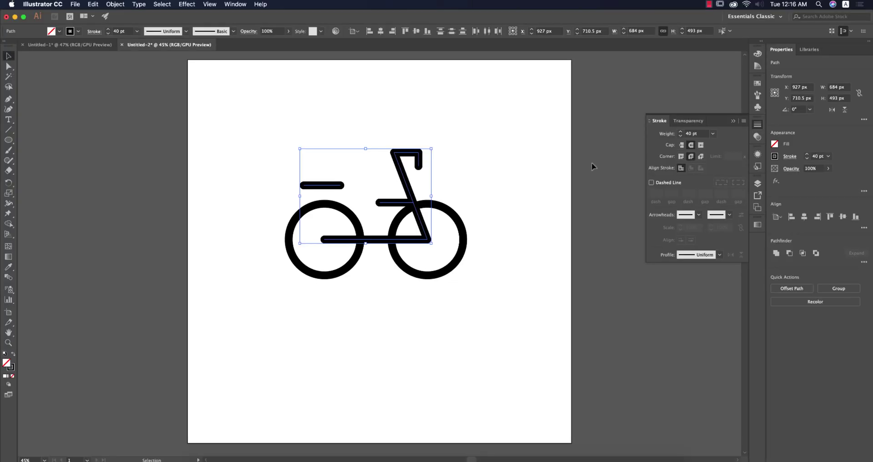
left_click(591, 163)
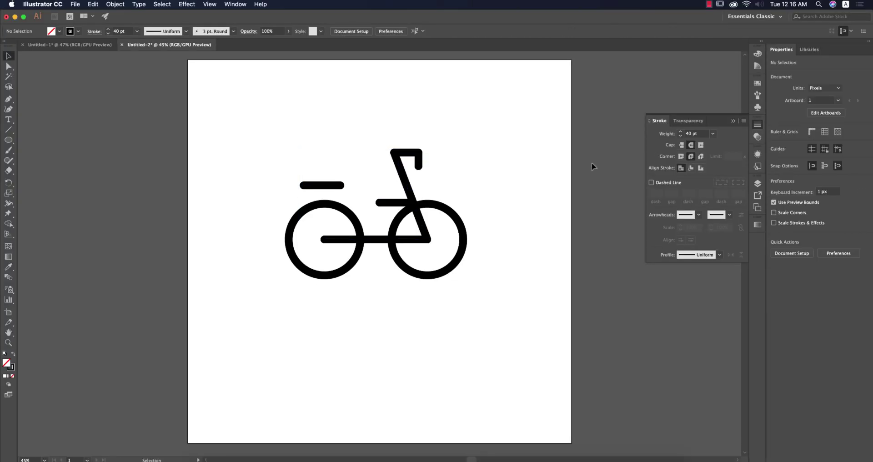
Step: Close the Stroke panel and check the finished photo design for reference
left_click(733, 122)
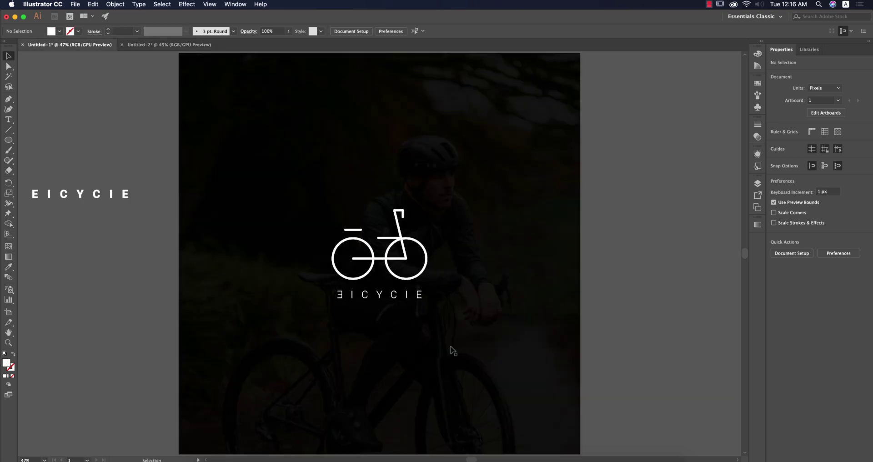
left_click(68, 44)
left_click(184, 45)
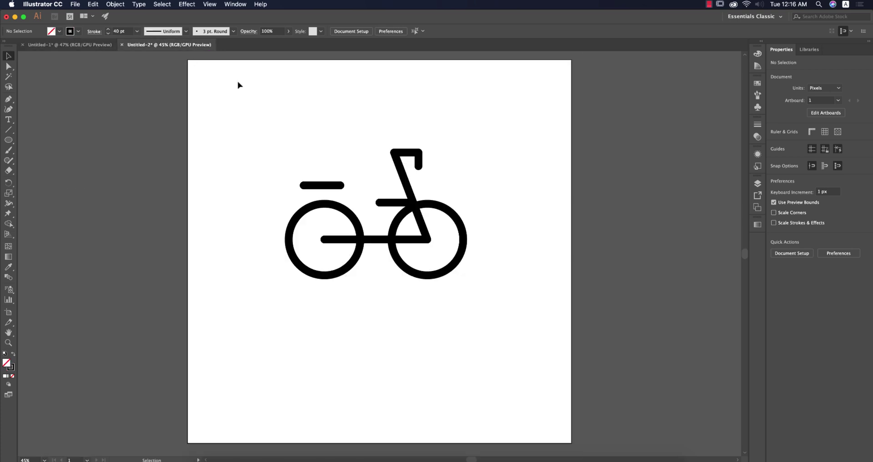
Step: Type 'EICYCIE' below the bicycle in 72 pt Raleway ExtraBold
key("t")
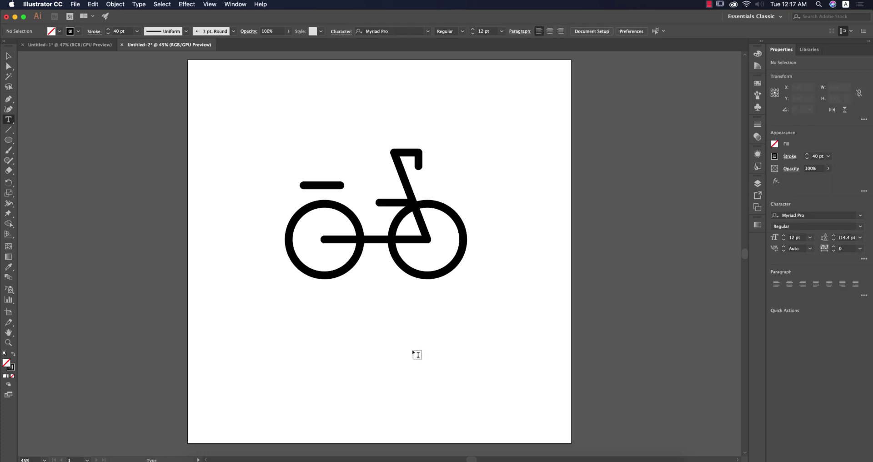
left_click(322, 315)
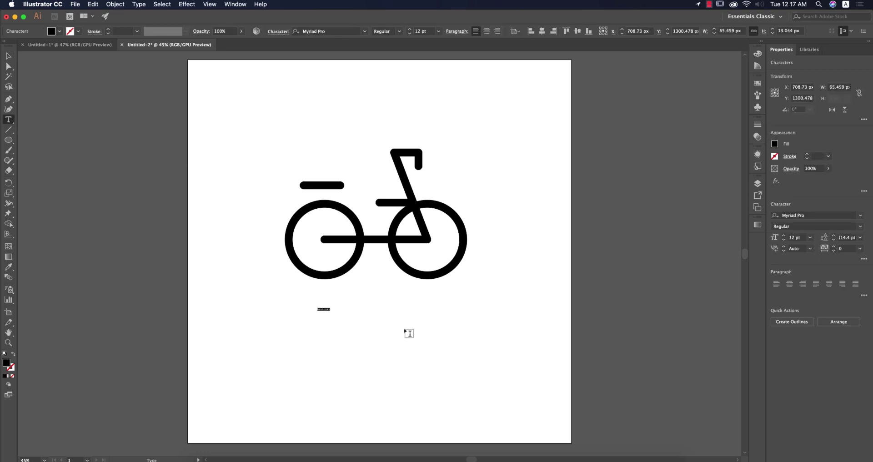
left_click(439, 31)
left_click(451, 183)
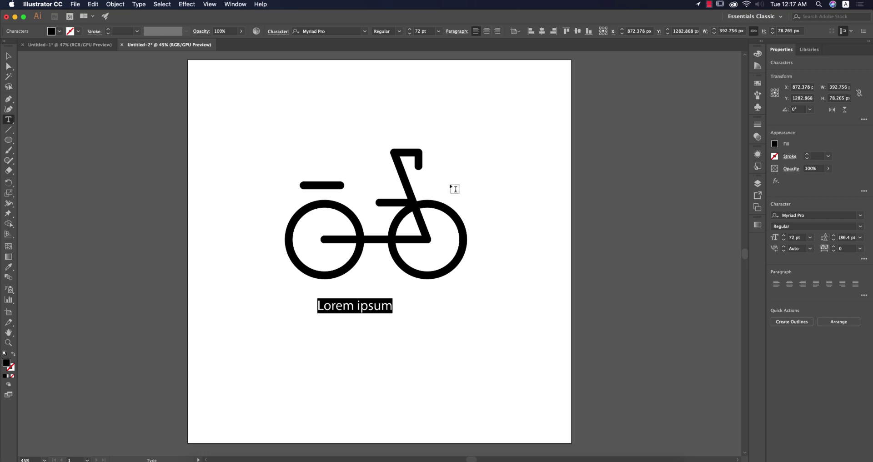
left_click(348, 31)
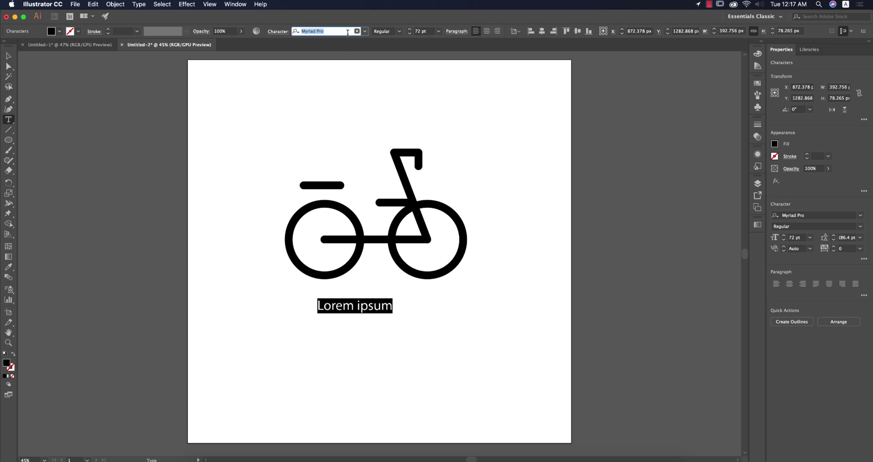
type("r")
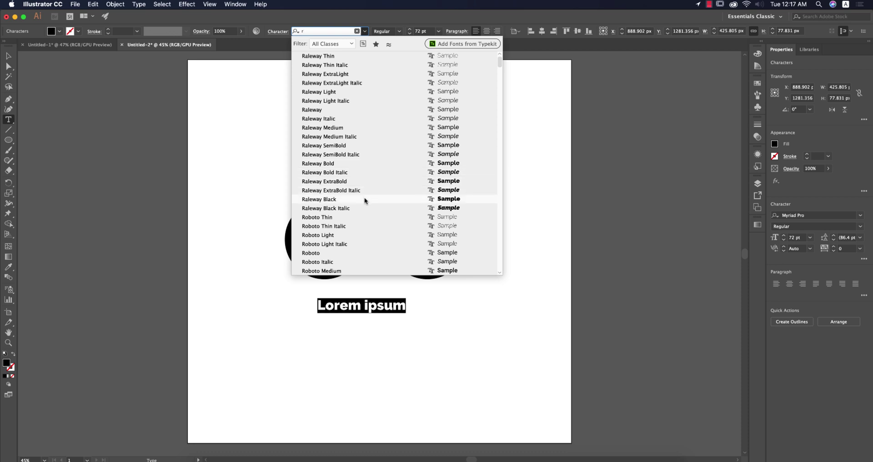
left_click(371, 182)
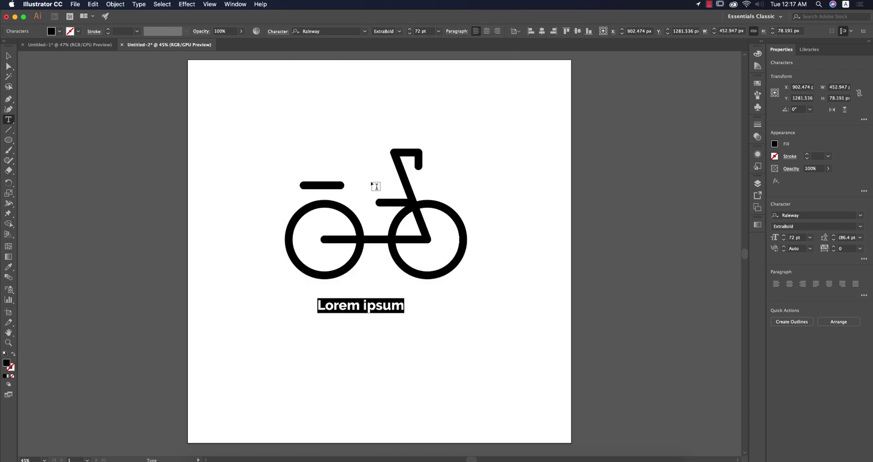
type("EICYCIE")
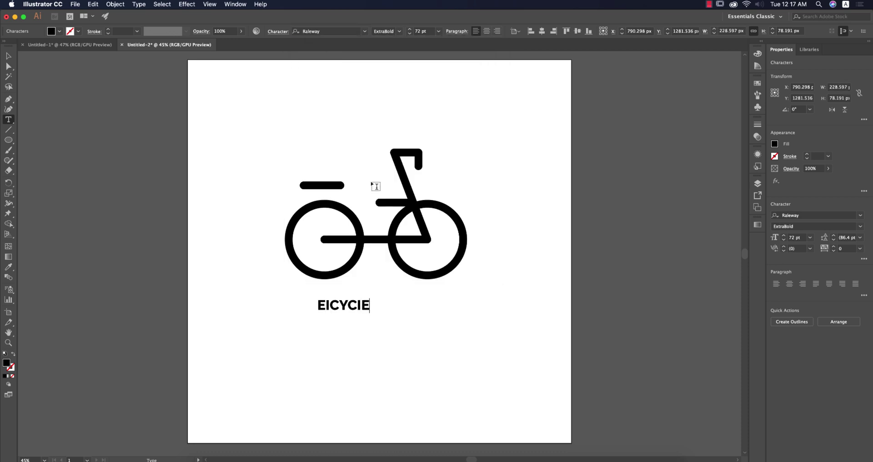
key("Escape")
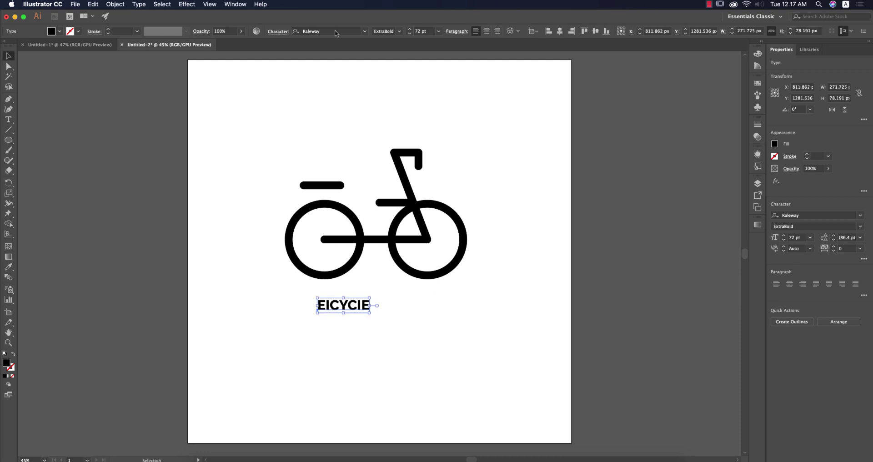
Step: In the Character panel, set the lettering's tracking to 200, then enter 800
left_click(278, 32)
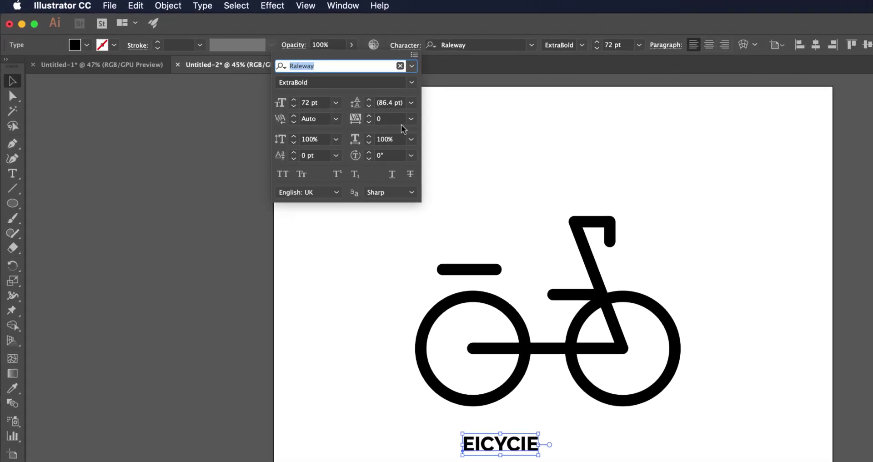
left_click(411, 119)
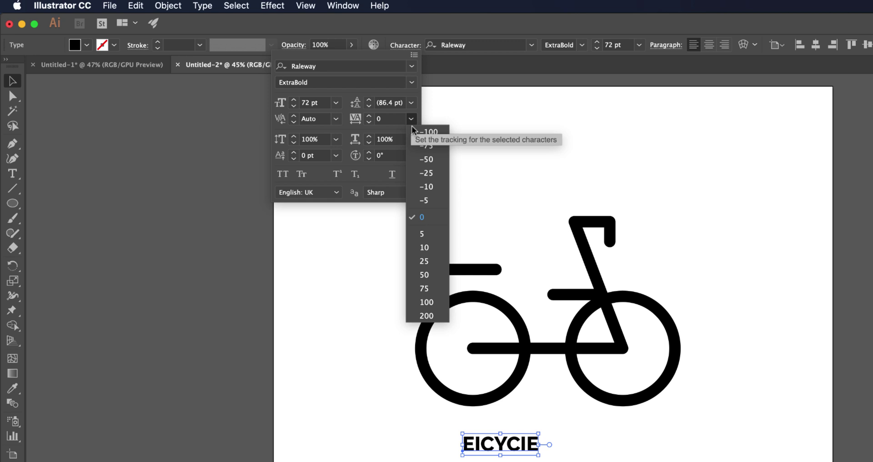
left_click(427, 316)
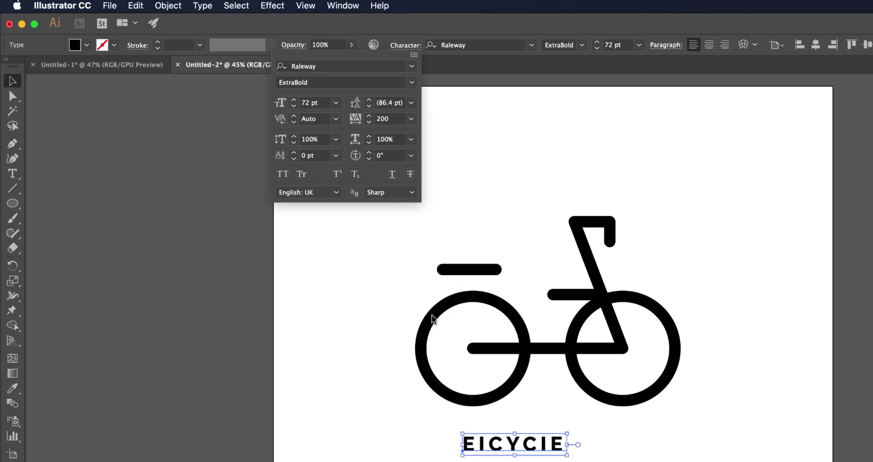
left_click(394, 118)
left_click(348, 119)
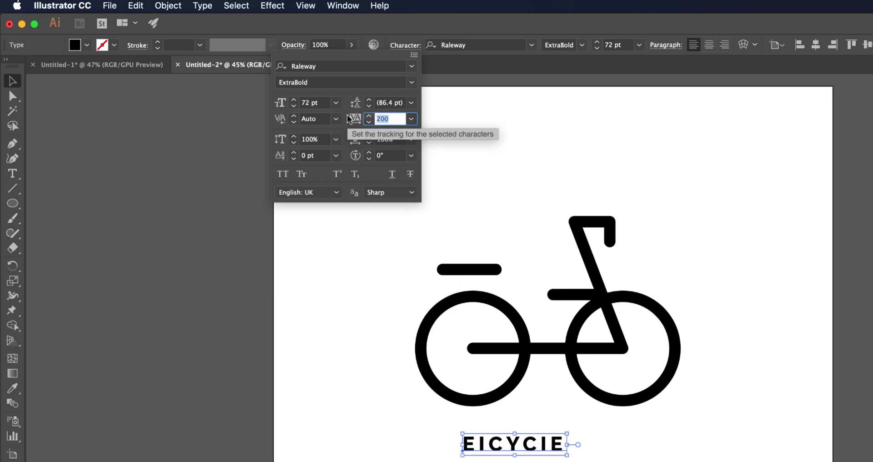
type("8000")
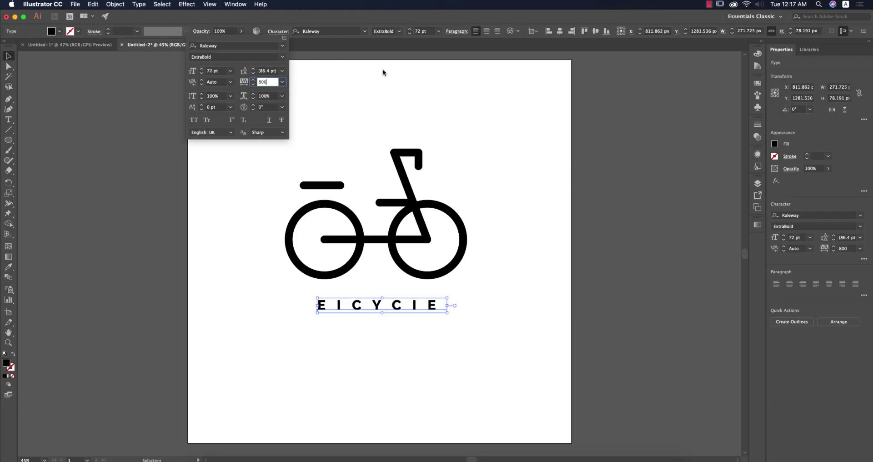
Step: Apply the 800 tracking, convert the lettering to outlines and select the first E
key("Return")
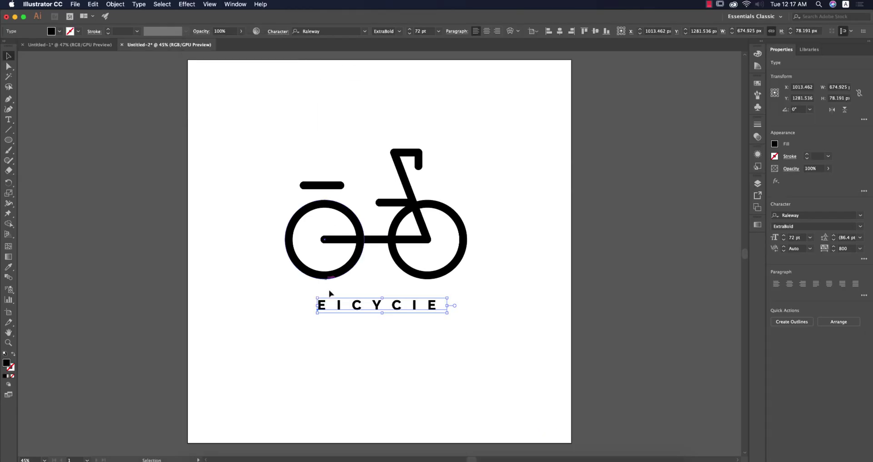
right_click(340, 304)
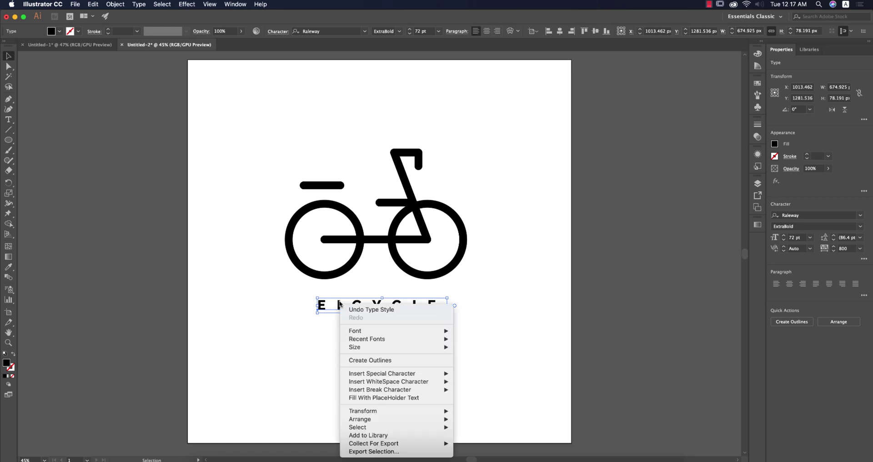
left_click(423, 360)
double_click(338, 309)
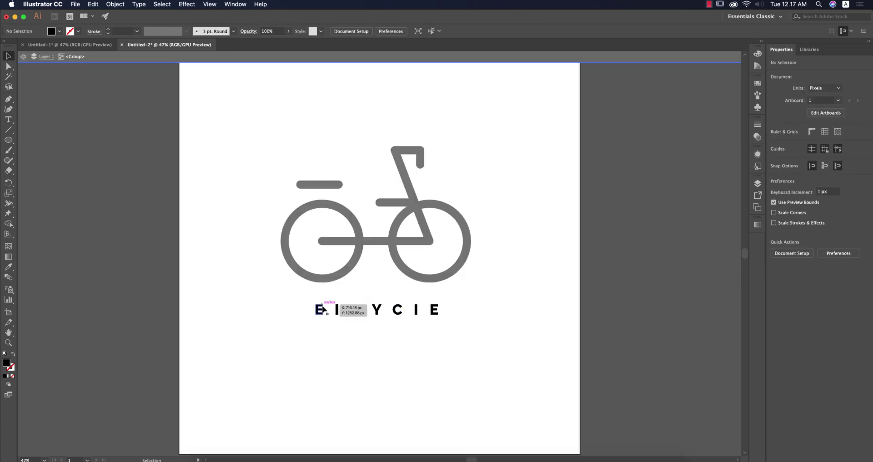
left_click(320, 309)
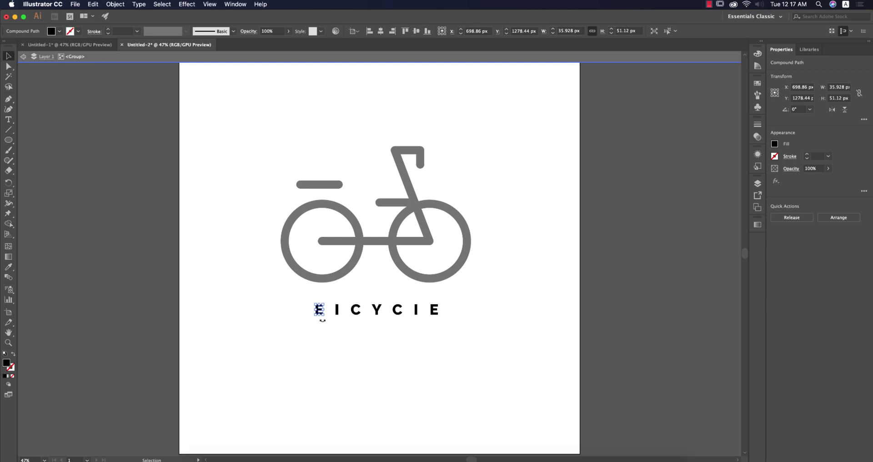
Step: Reflect the E across the vertical axis, then fit the artboard in the window
scroll(320, 311, "up", 5)
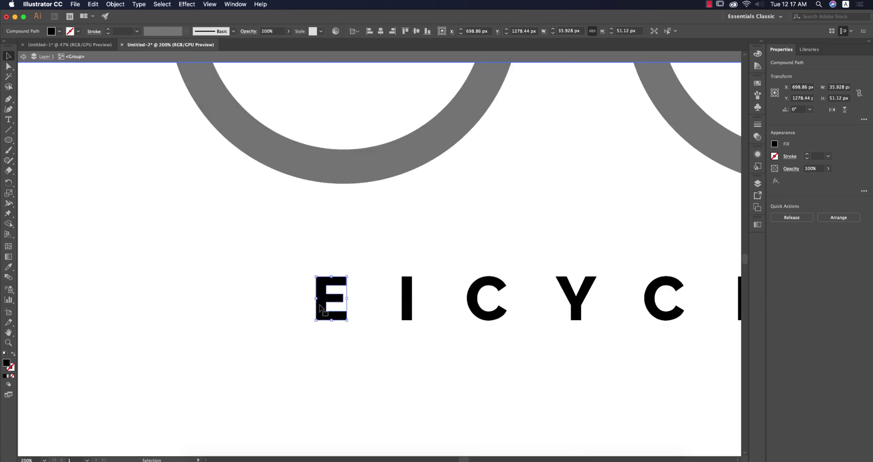
right_click(321, 302)
mouse_move(408, 396)
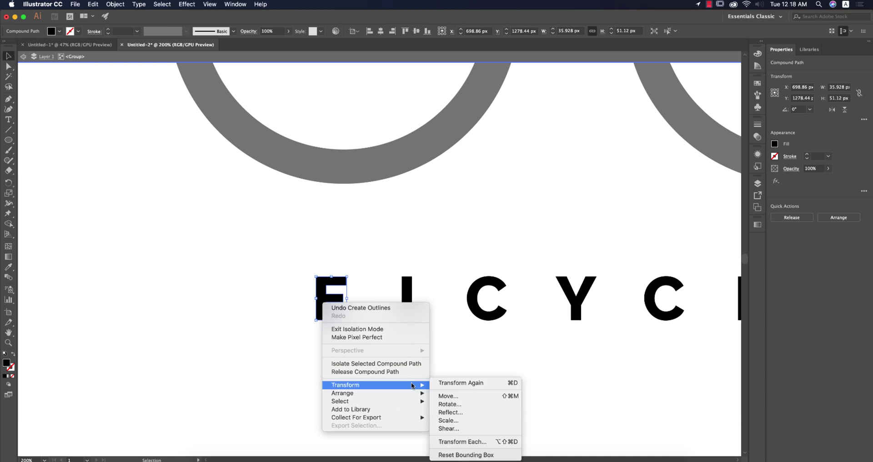
left_click(470, 411)
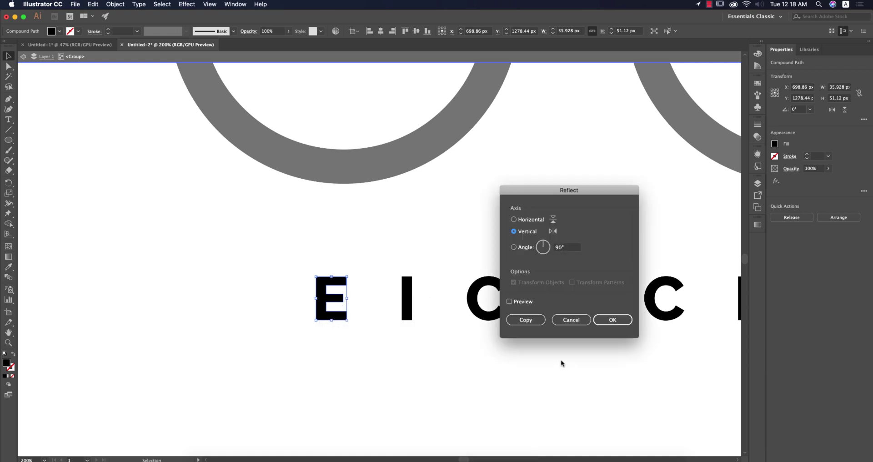
left_click(612, 320)
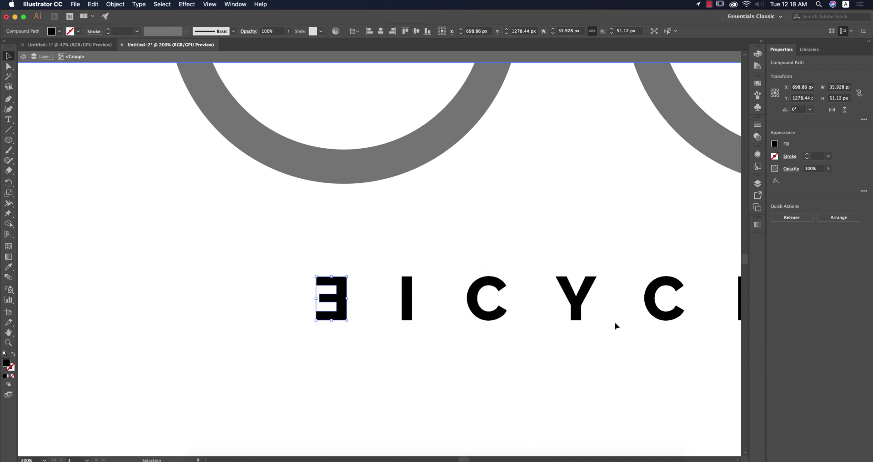
left_click(489, 366)
key("super+0")
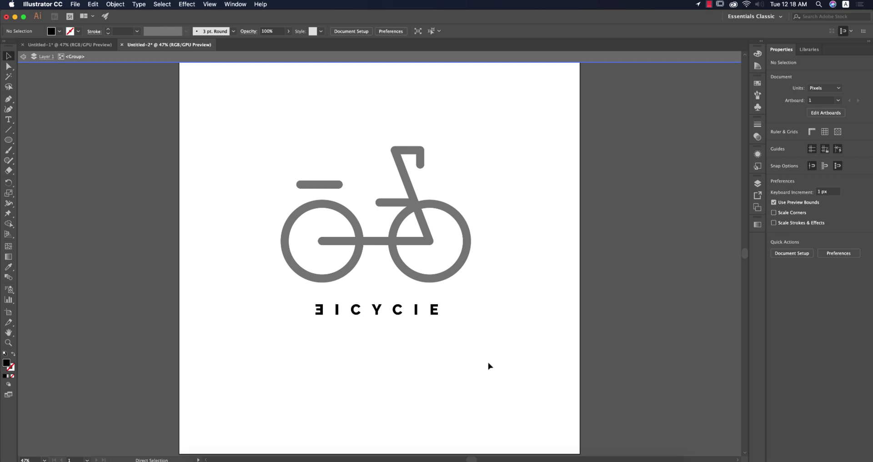
Step: Exit the group and stretch the lettering to about 834 px, spanning the bicycle's width
double_click(489, 366)
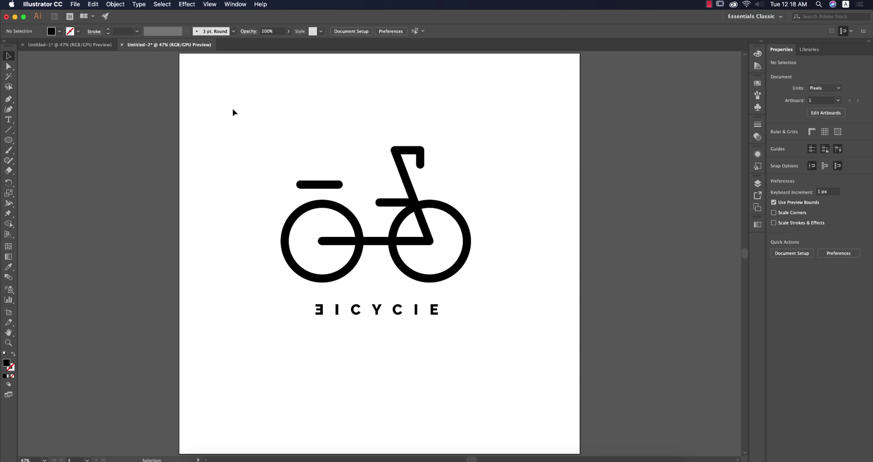
left_click(350, 313)
left_click_drag(438, 310, 457, 311)
left_click_drag(316, 310, 287, 241)
left_click_drag(455, 310, 464, 247)
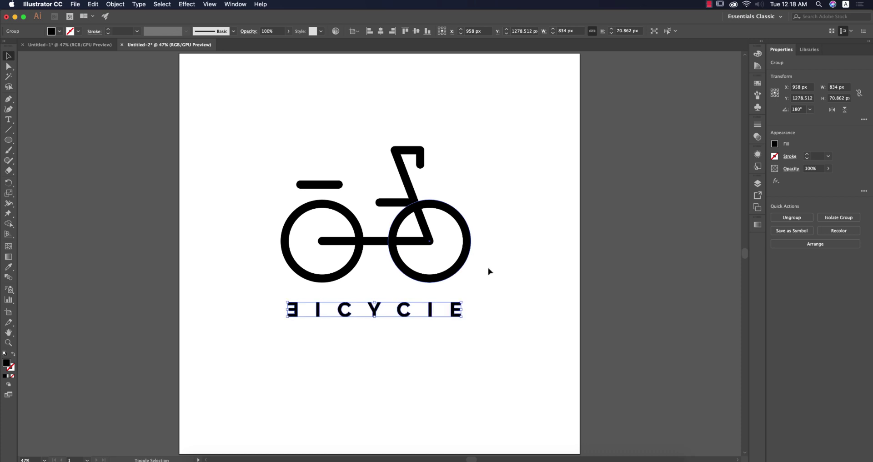
left_click_drag(224, 140, 517, 372)
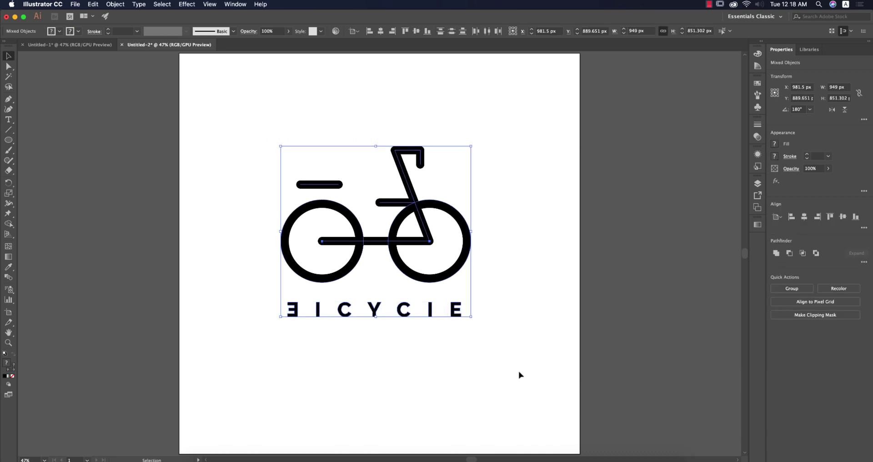
Step: Undo the mistaken alignment and group the bicycle with its lettering
left_click(380, 32)
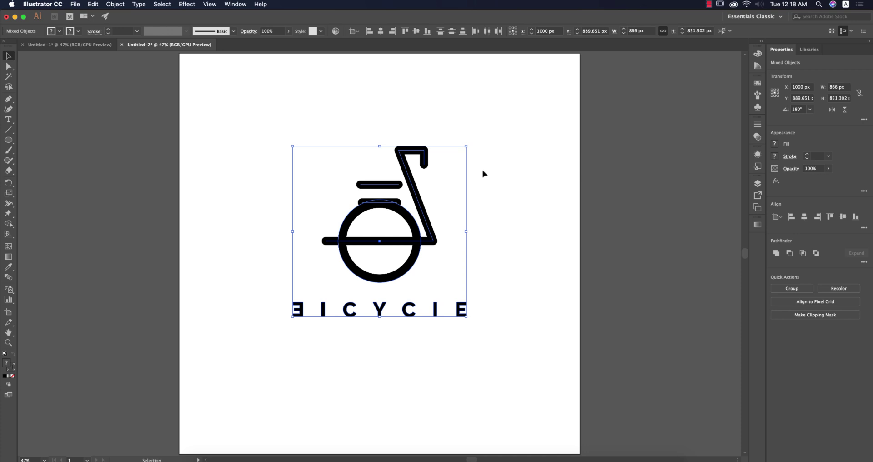
key("super+z")
left_click(522, 187)
left_click_drag(261, 134, 508, 279)
key("super+g")
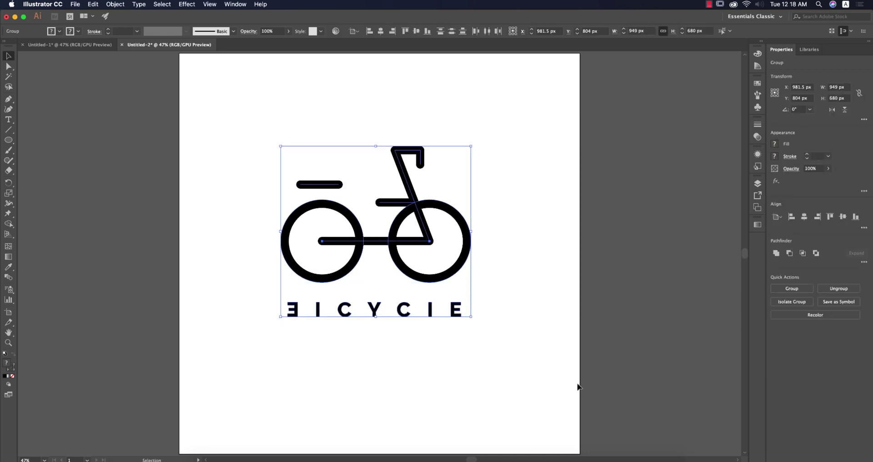
Step: Centre the bicycle logo group horizontally and vertically on the artboard
left_click(381, 31)
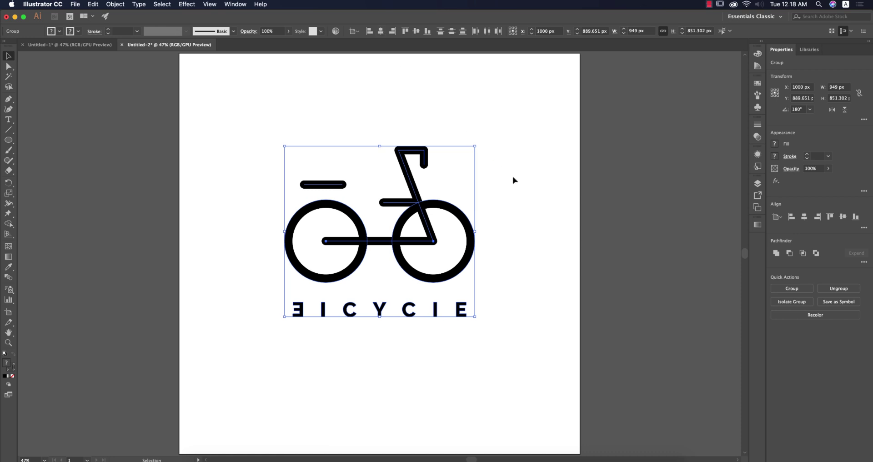
key("a")
key("v")
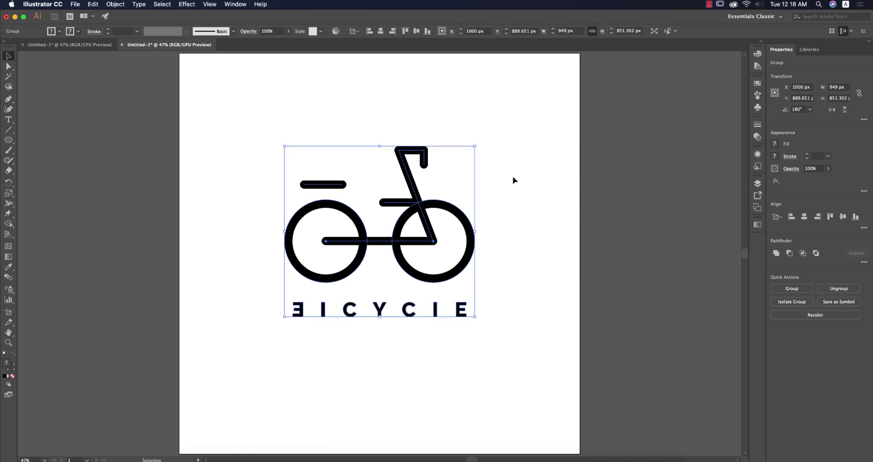
left_click(417, 30)
left_click(523, 175)
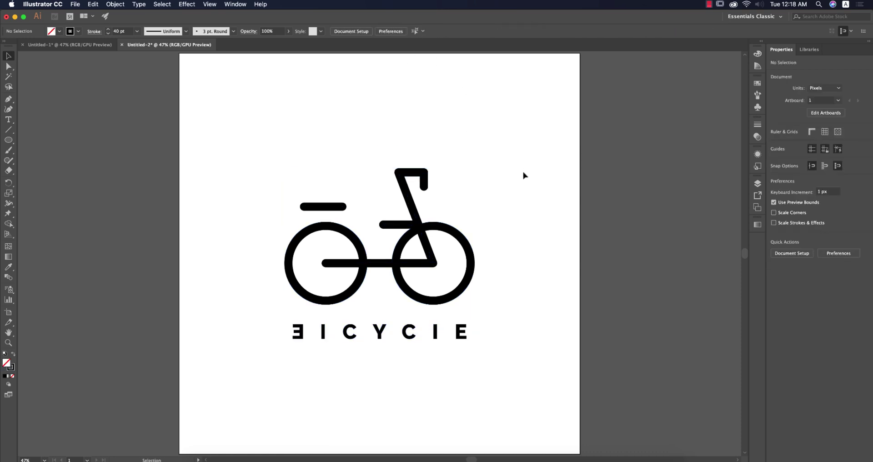
Step: Draw a 2000 × 2000 px square with the Rectangle tool
left_click_drag(9, 140, 46, 141)
left_click(238, 143)
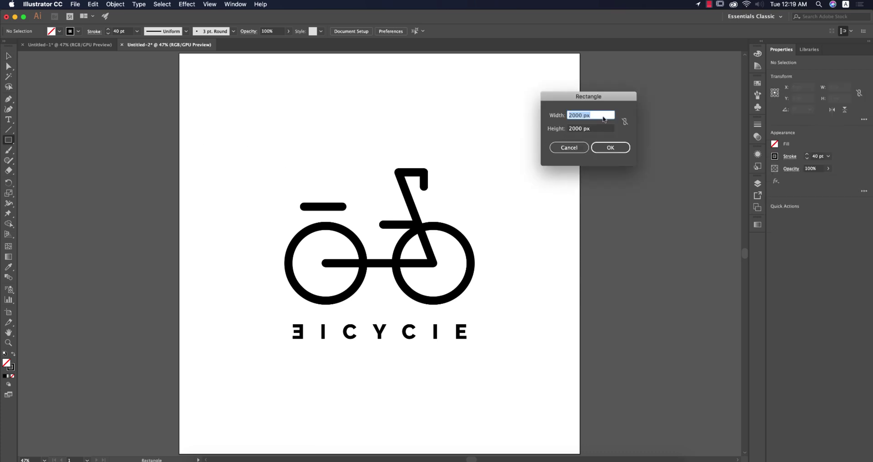
left_click(609, 147)
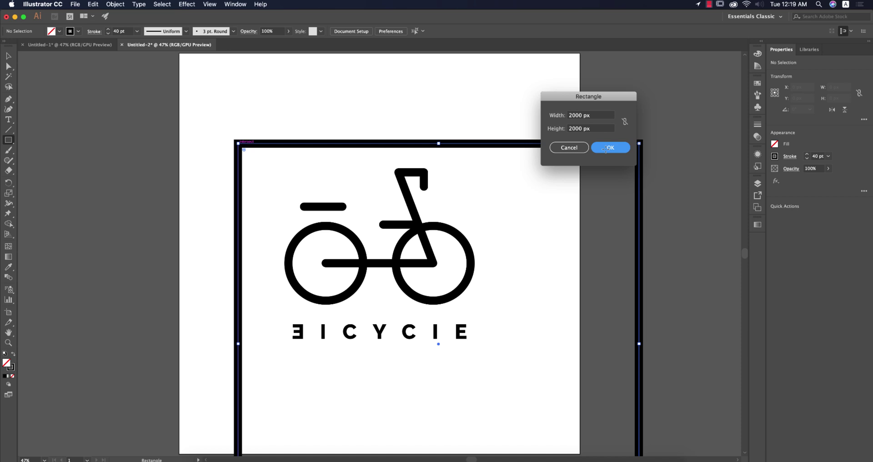
Step: Give the square no stroke and a black fill, centred on the artboard
left_click(79, 31)
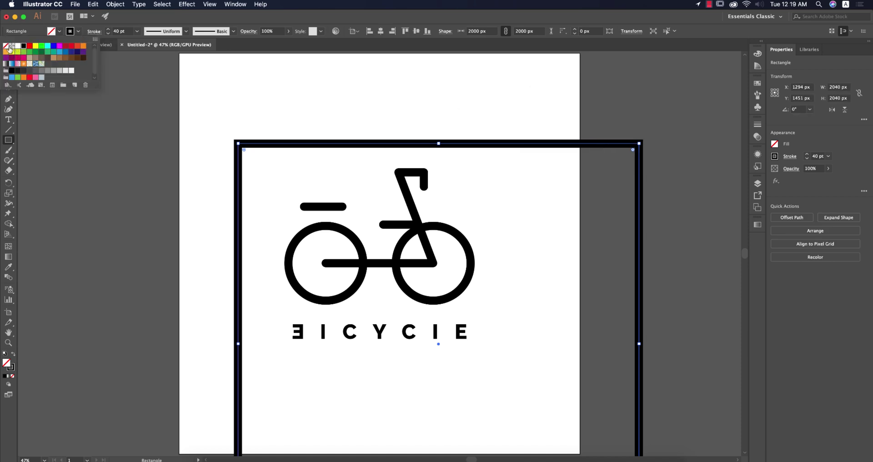
left_click(7, 47)
left_click(60, 30)
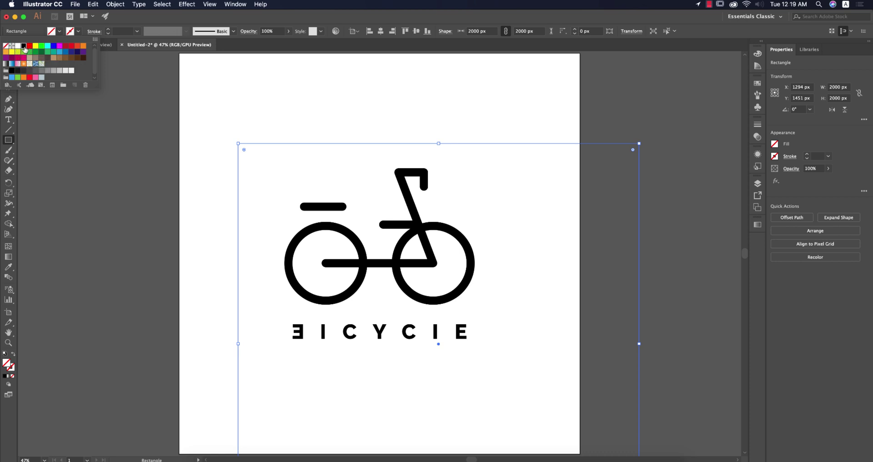
left_click(23, 45)
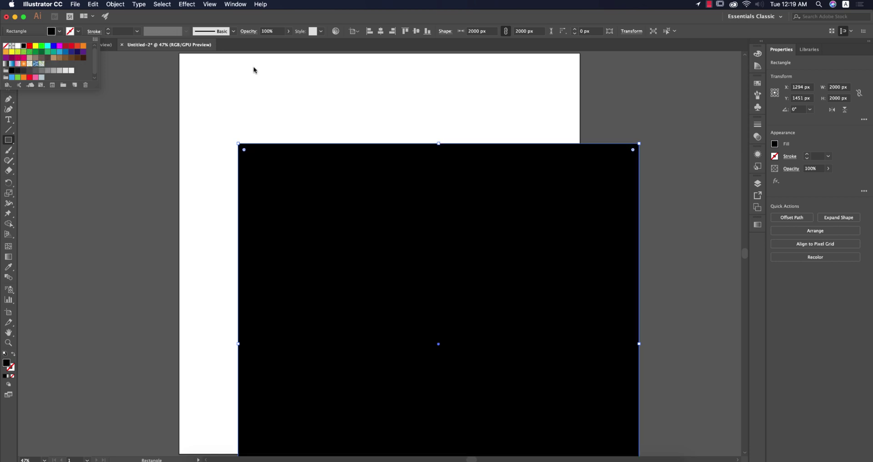
left_click(415, 31)
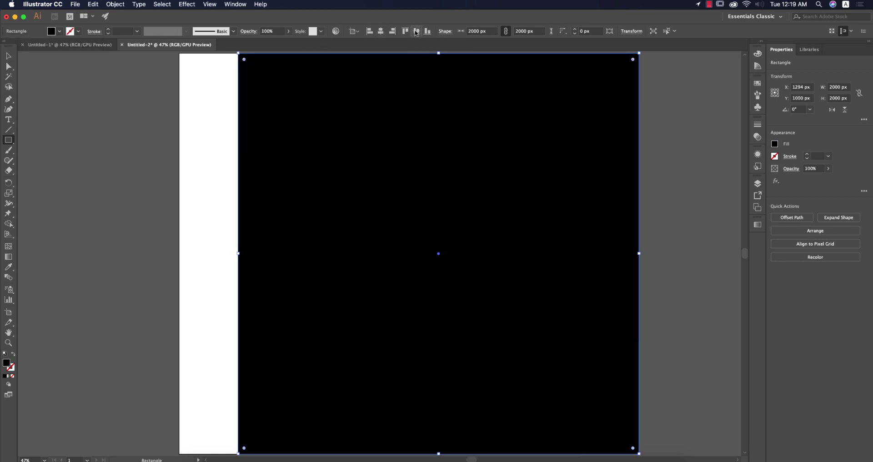
left_click(381, 31)
Step: Deselect the square and switch to outline view with Cmd+Y
left_click(10, 56)
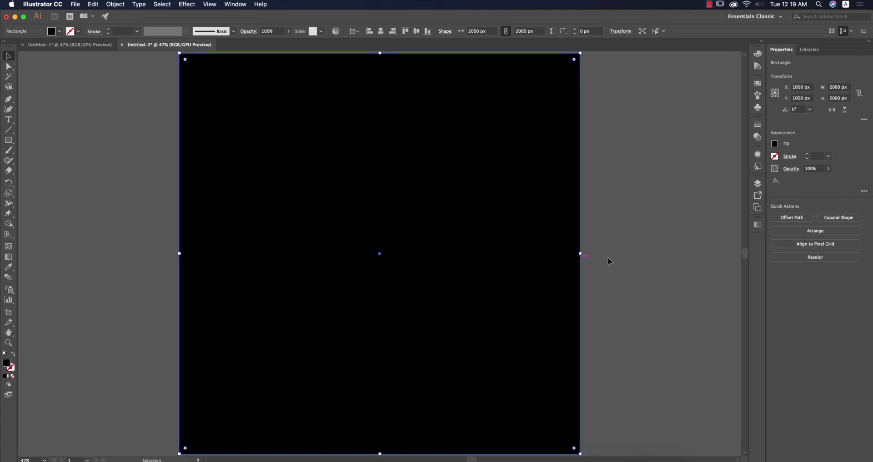
left_click(645, 260)
key("super+y")
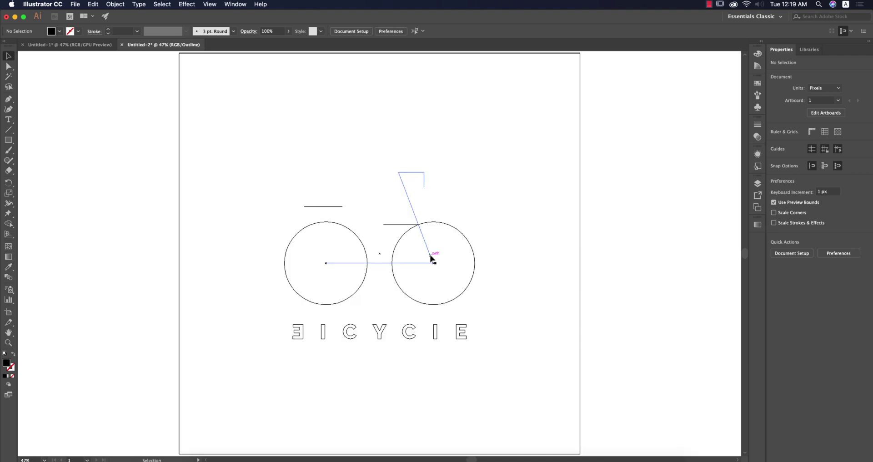
Step: Make the bicycle icon's stroke white
left_click(431, 258)
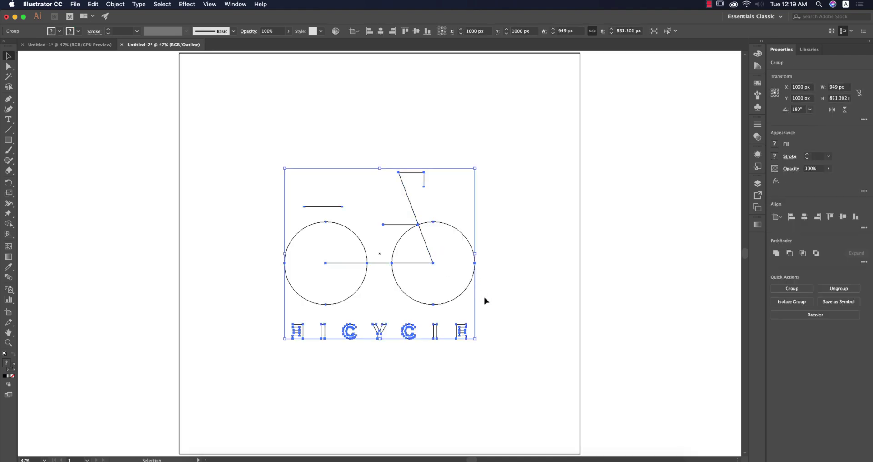
double_click(462, 295)
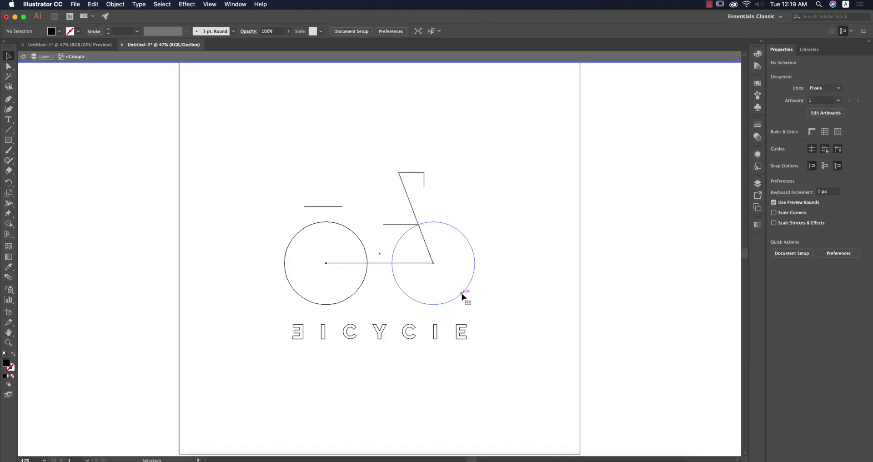
key("Escape")
left_click(78, 31)
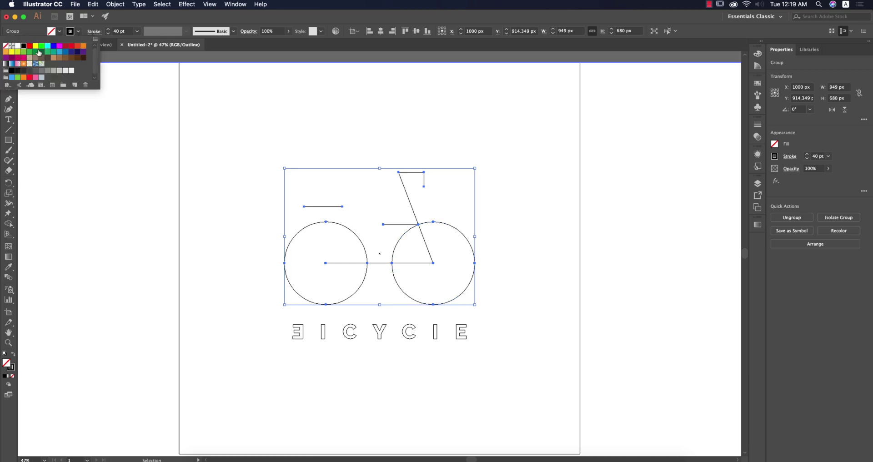
left_click(17, 46)
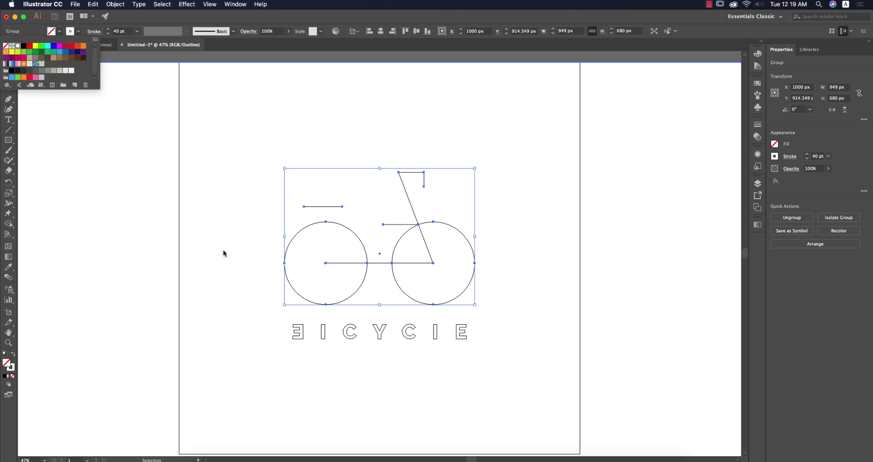
Step: Give the BICYCLE lettering group a white fill
left_click(346, 336)
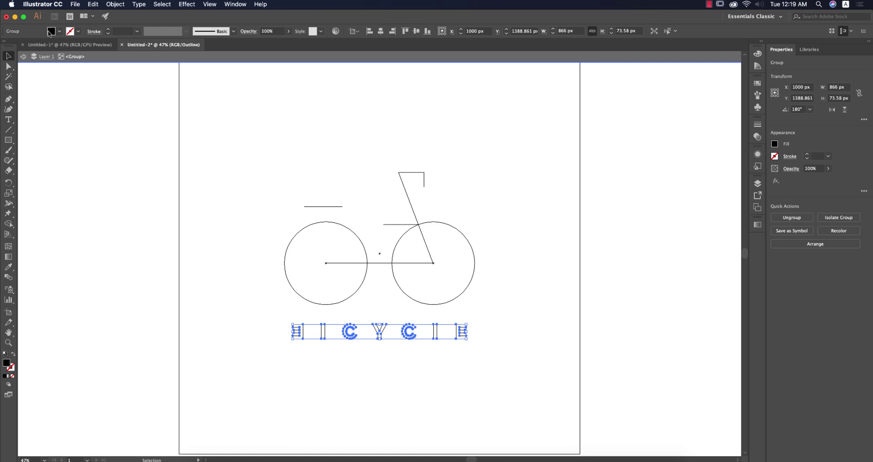
left_click(49, 32)
left_click(18, 45)
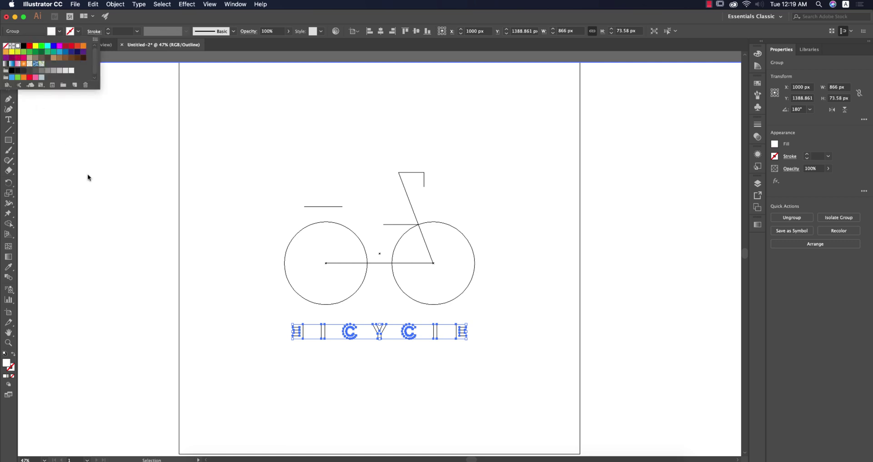
Step: Deselect everything and toggle between outline and preview to check the white logo
key("a")
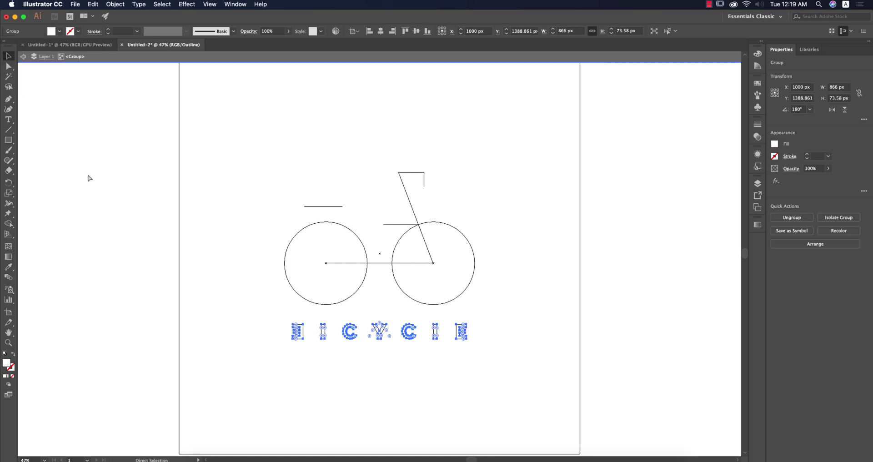
key("super+y")
key("v")
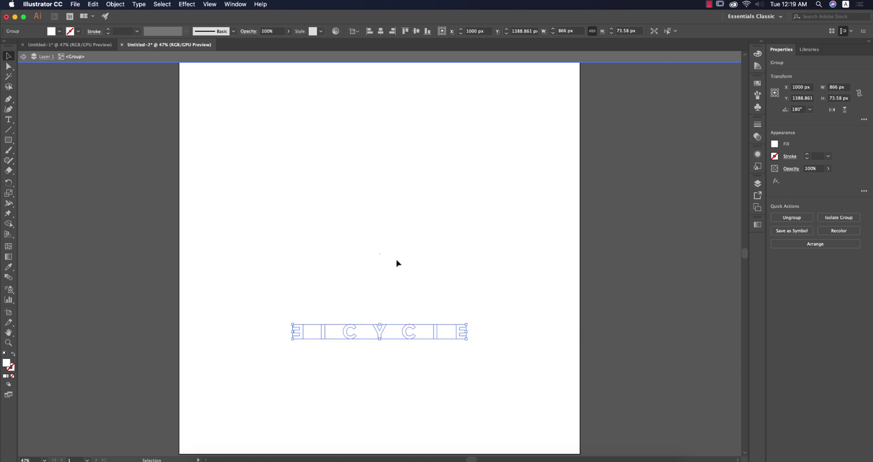
double_click(637, 284)
key("super+y")
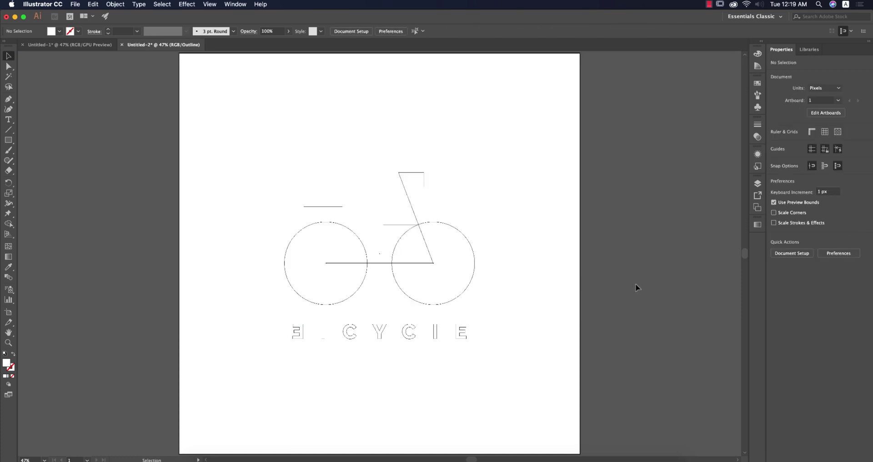
key("a")
key("super+y")
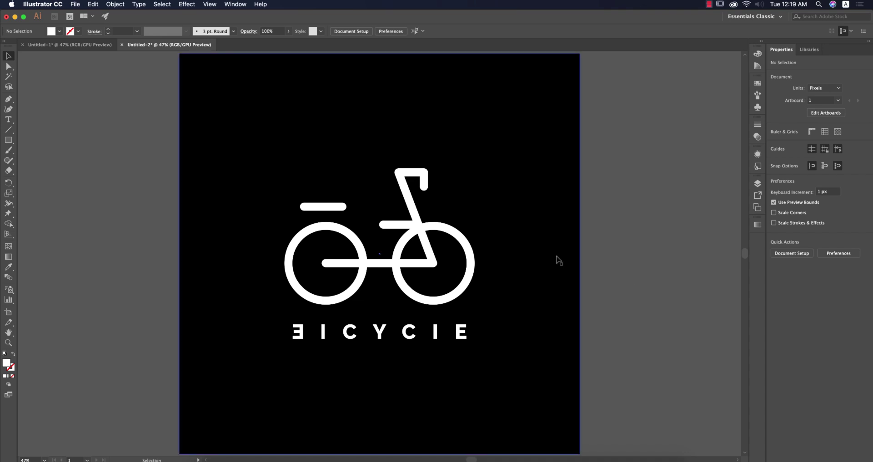
Step: Expand the bicycle group's appearance and strokes into filled shapes
left_click(470, 276)
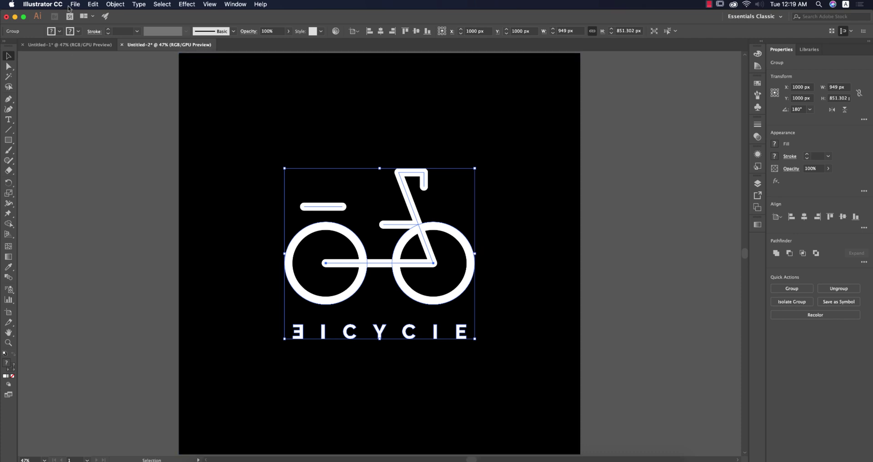
left_click(116, 4)
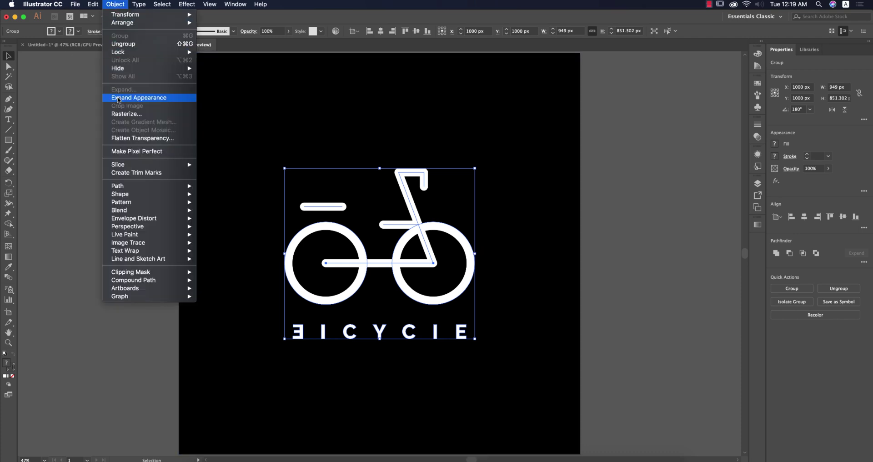
left_click(178, 99)
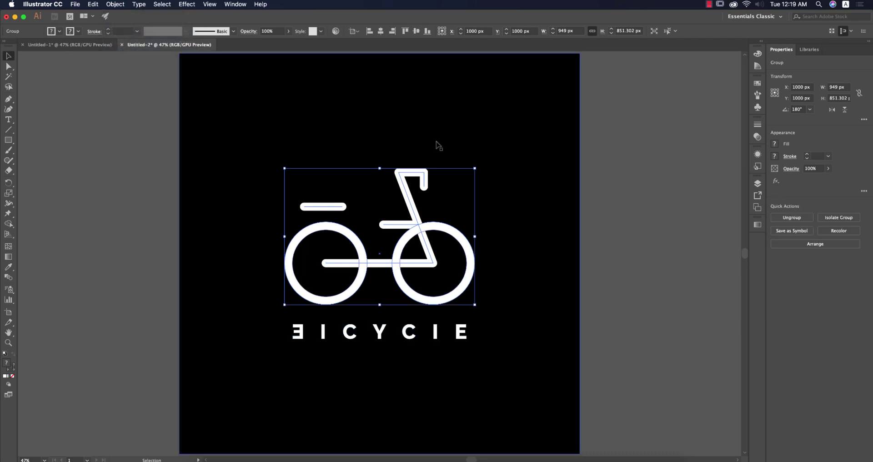
left_click(115, 5)
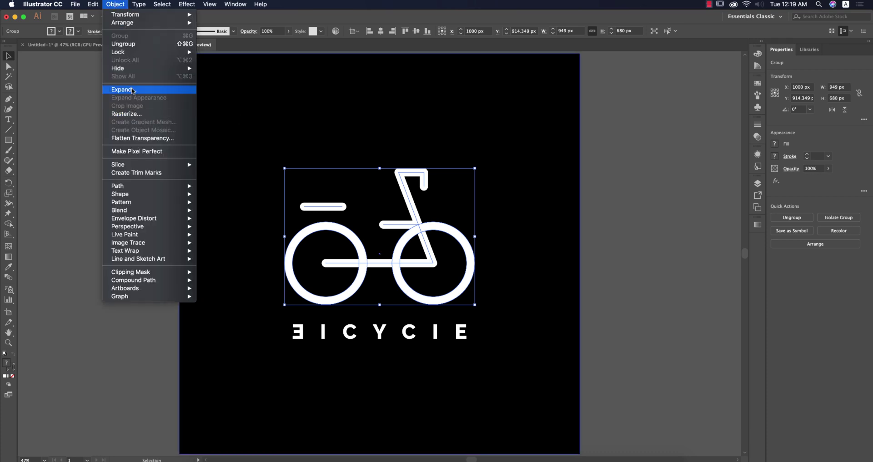
left_click(130, 90)
left_click(513, 236)
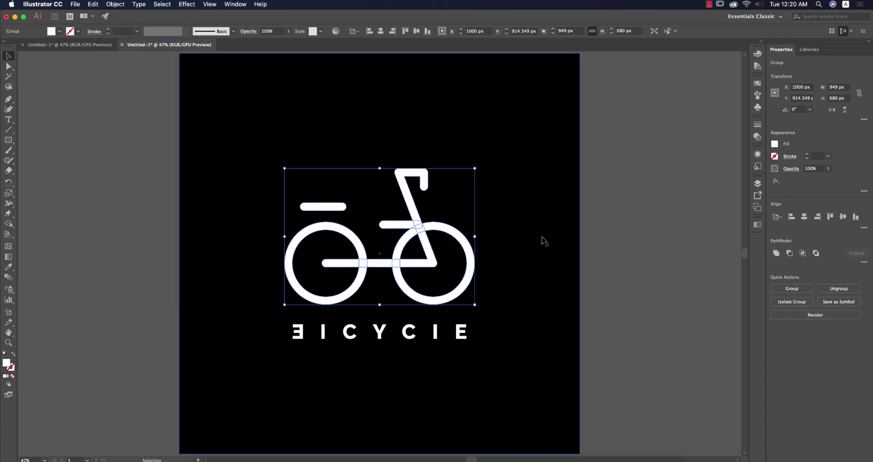
left_click(619, 297)
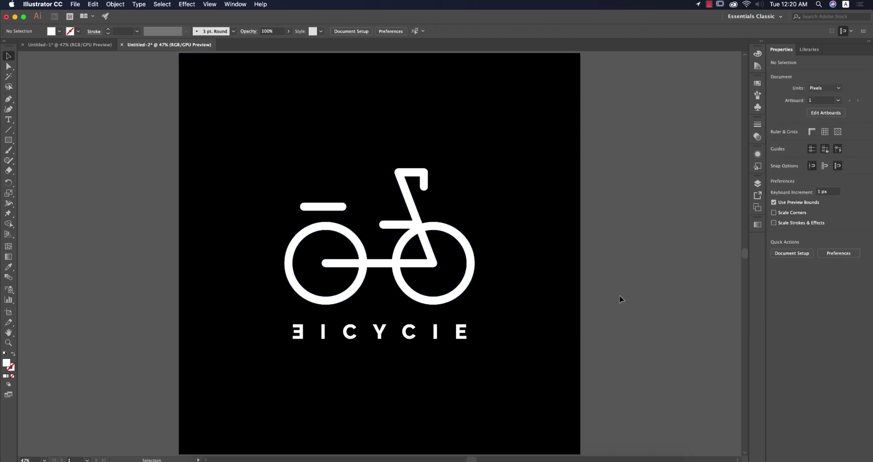
Step: Scale the bicycle and lettering group down to about 656 × 588 px
left_click(473, 263)
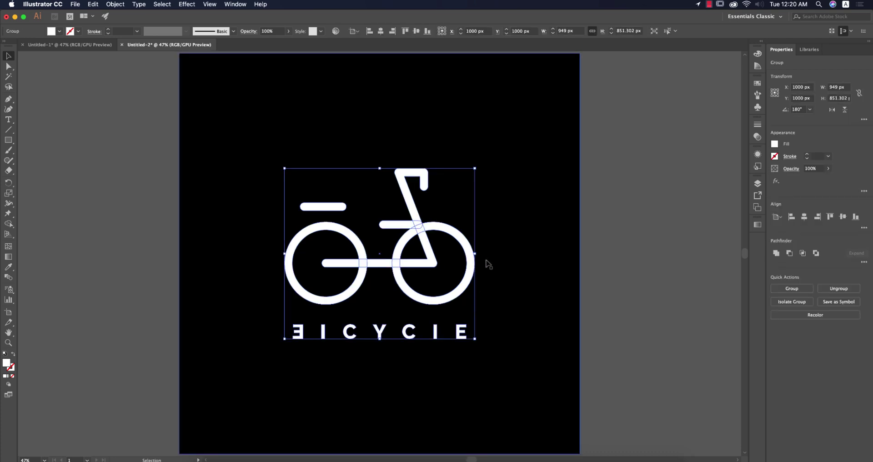
left_click_drag(477, 254, 447, 257)
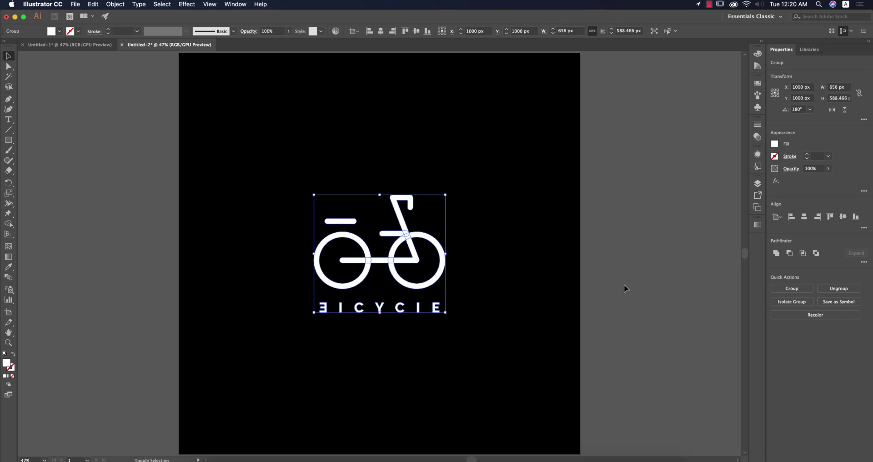
left_click(648, 288)
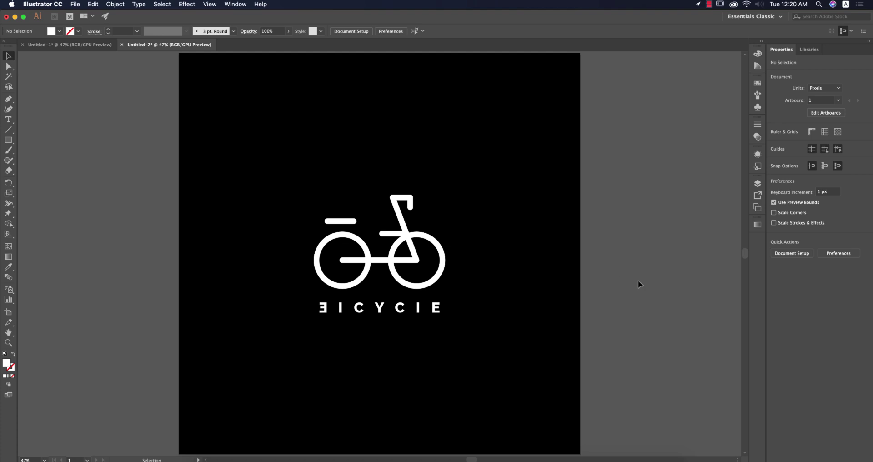
Step: Place the cyclist photo at the artboard's top-left and enlarge it to 2000 × 2715.625 px
left_click(74, 4)
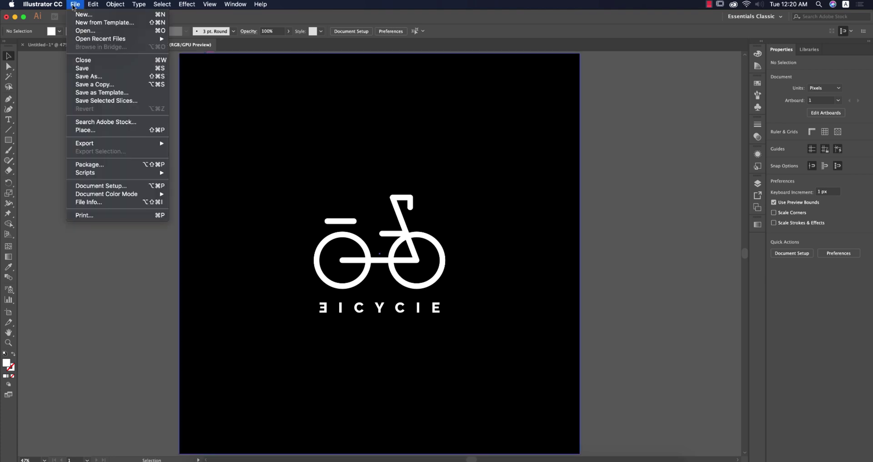
left_click(109, 130)
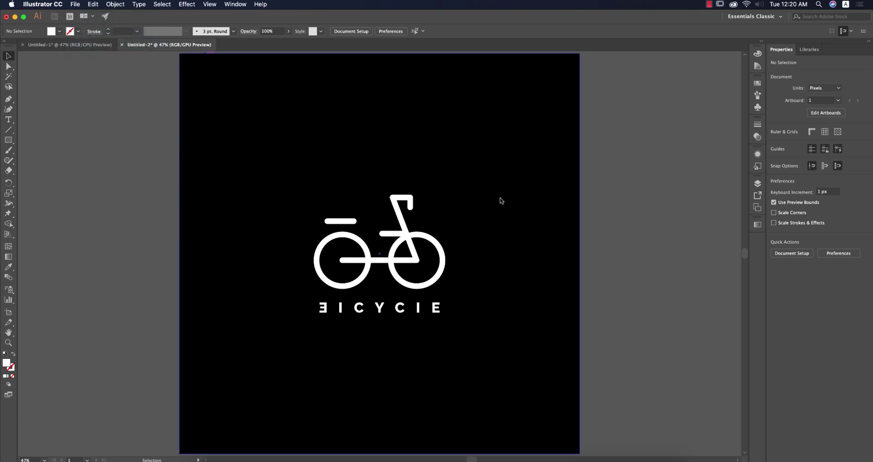
left_click(370, 122)
double_click(369, 122)
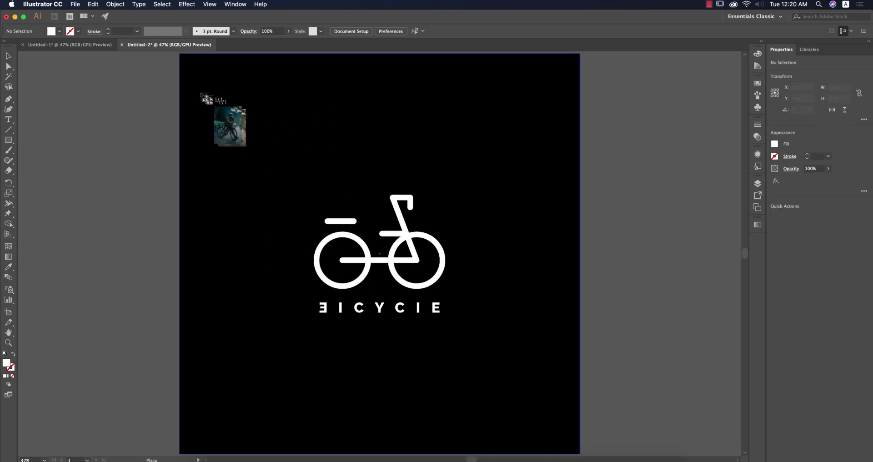
left_click(179, 54)
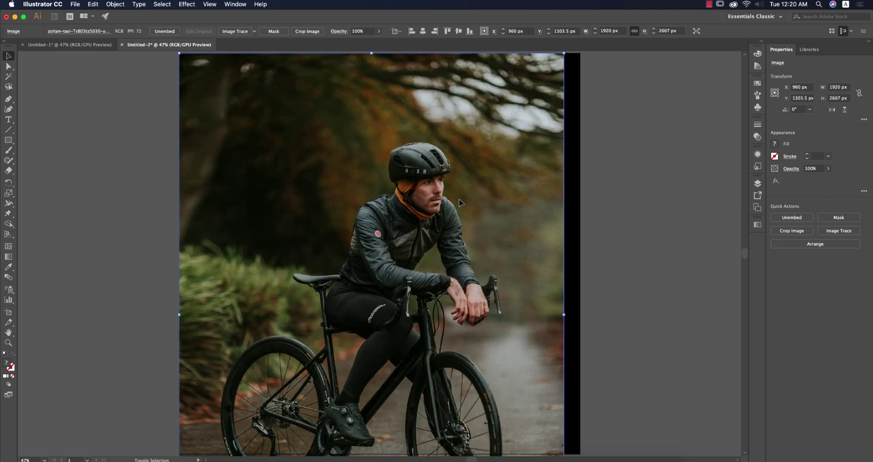
scroll(459, 199, "down", 3)
left_click_drag(497, 333, 501, 348)
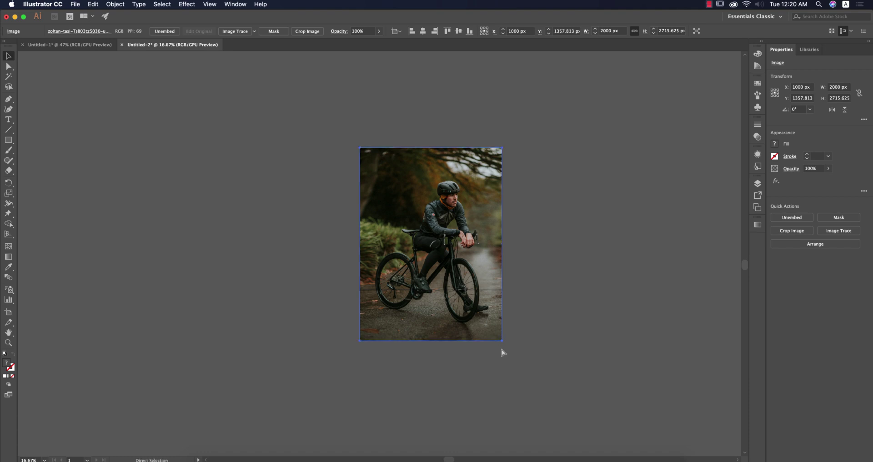
Step: Paste the black square and logo in front of the cyclist photo
key("super+v")
key("super+a")
left_click(168, 32)
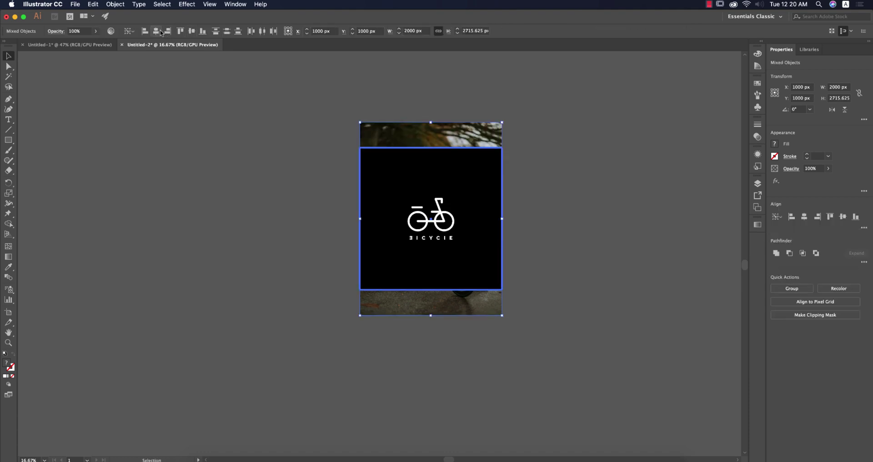
left_click(572, 234)
Step: Clip the photo to the 2000 px square, then select the black square inside the clip group
left_click(452, 170)
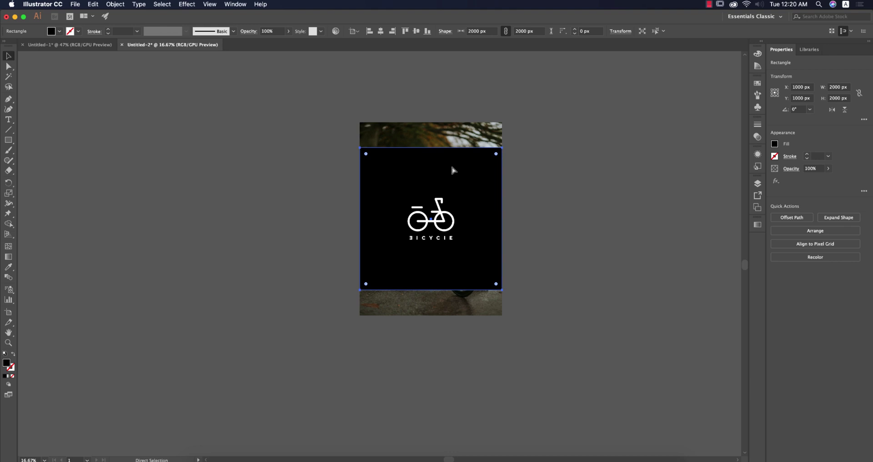
left_click(462, 136, "shift")
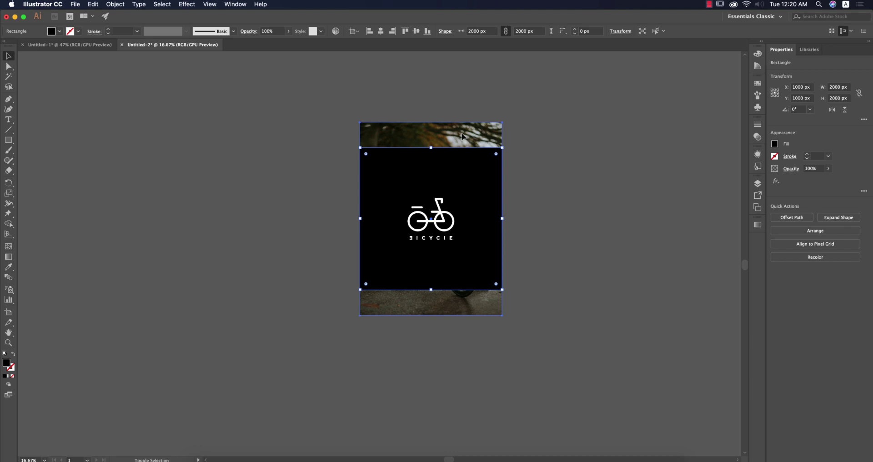
right_click(468, 179)
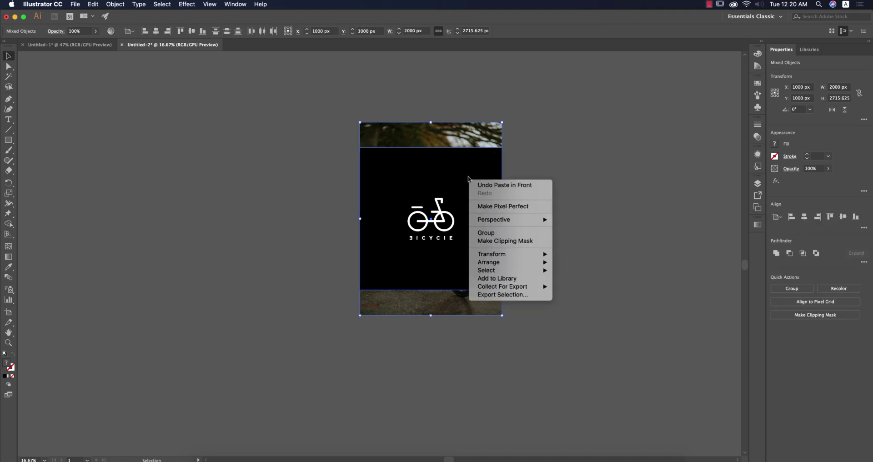
left_click(500, 241)
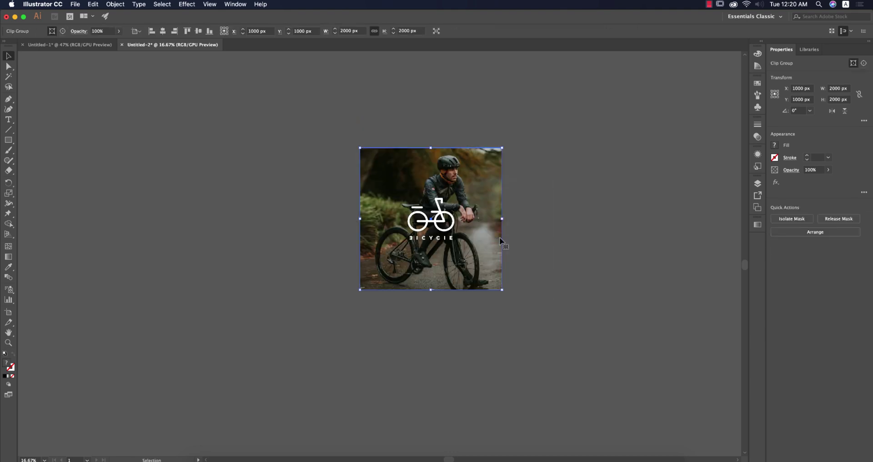
key("super")
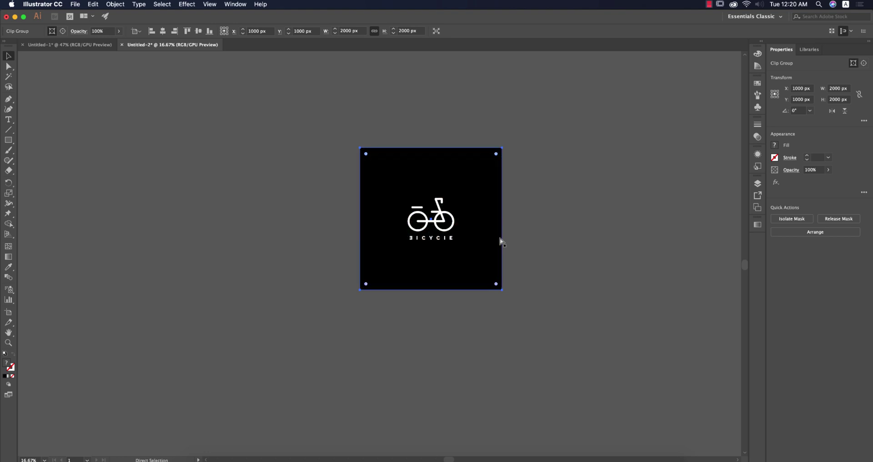
left_click(500, 241, "super")
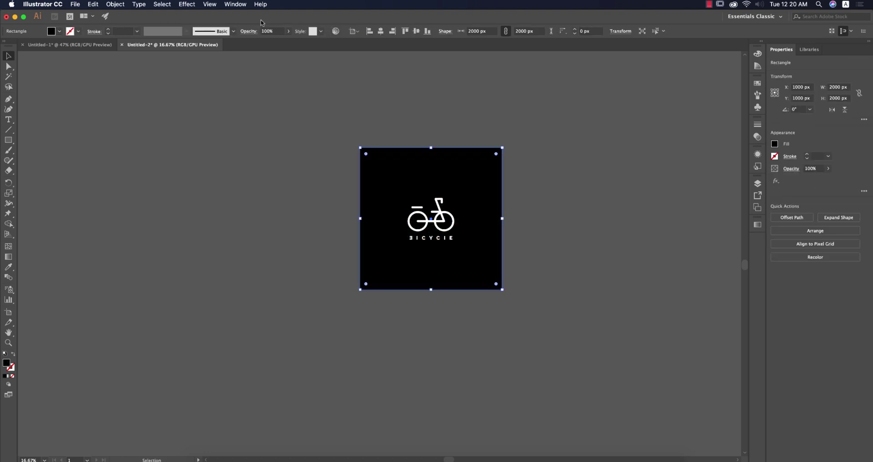
Step: Lower the black square's opacity to 85%, fit the artboard in the window, and deselect
left_click(288, 31)
left_click_drag(288, 42, 283, 44)
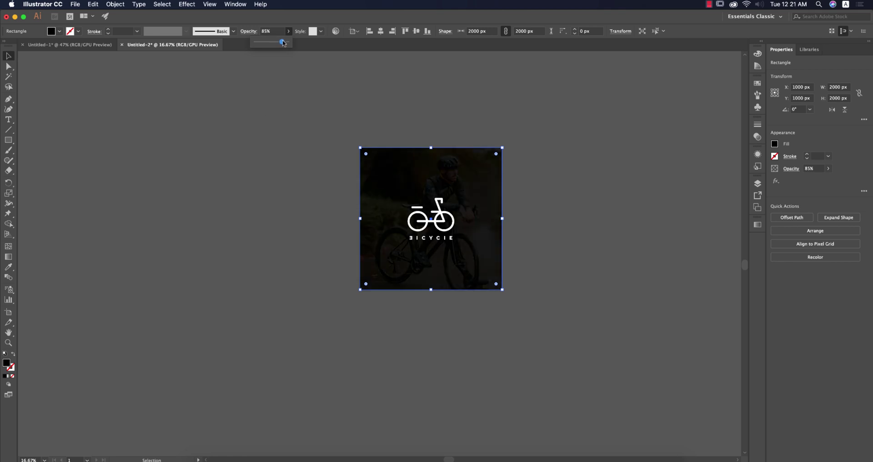
key("super+0")
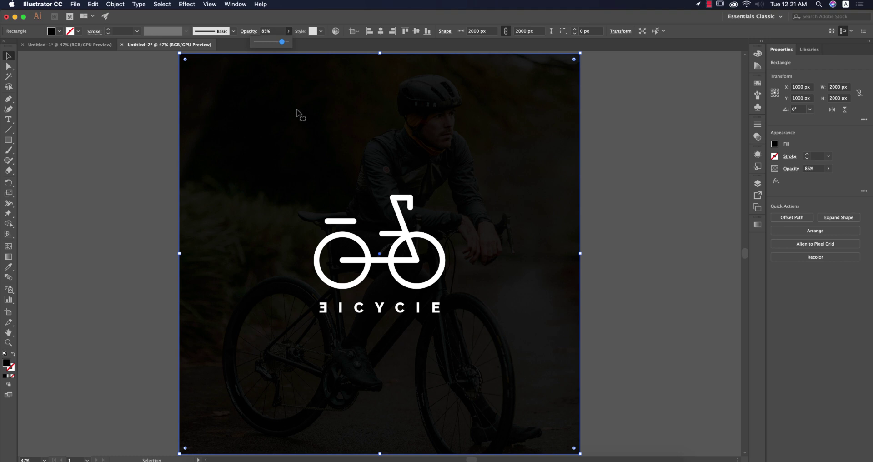
left_click(697, 288)
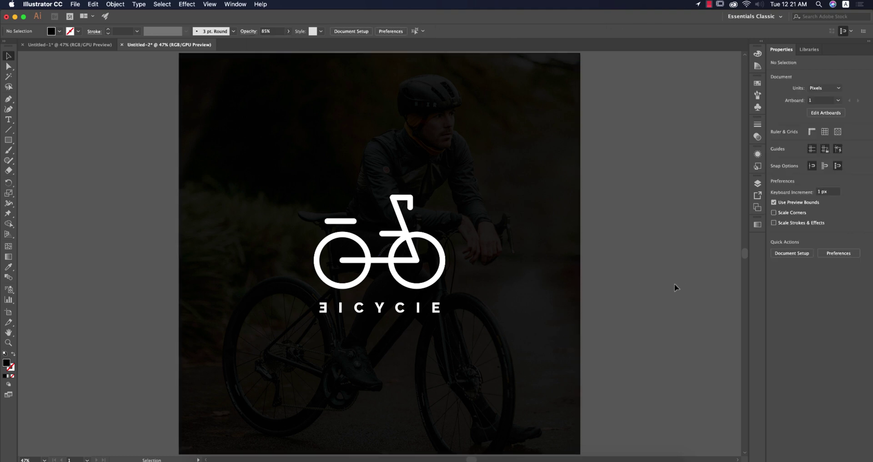